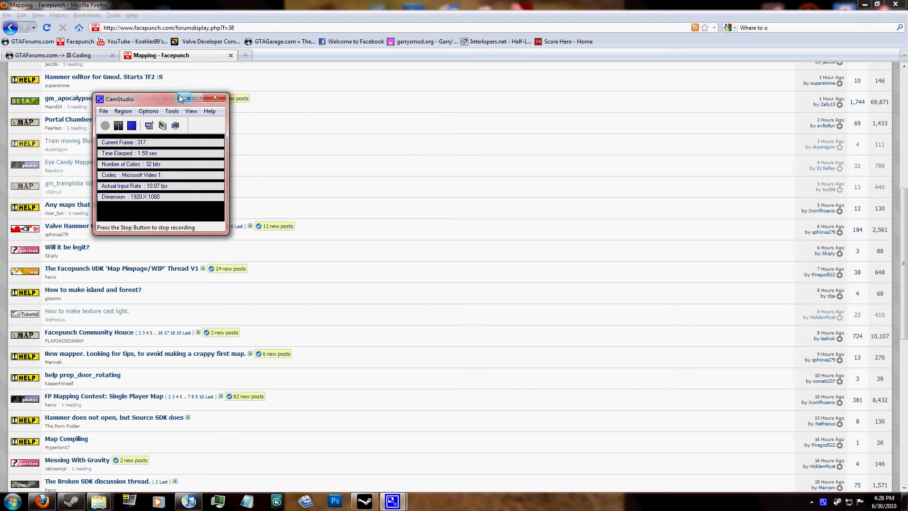
Switch to Source SDK, launch the Hammer Editor with Half-Life 2: Episode Two as the current game, and create a new map.
left_click(183, 98)
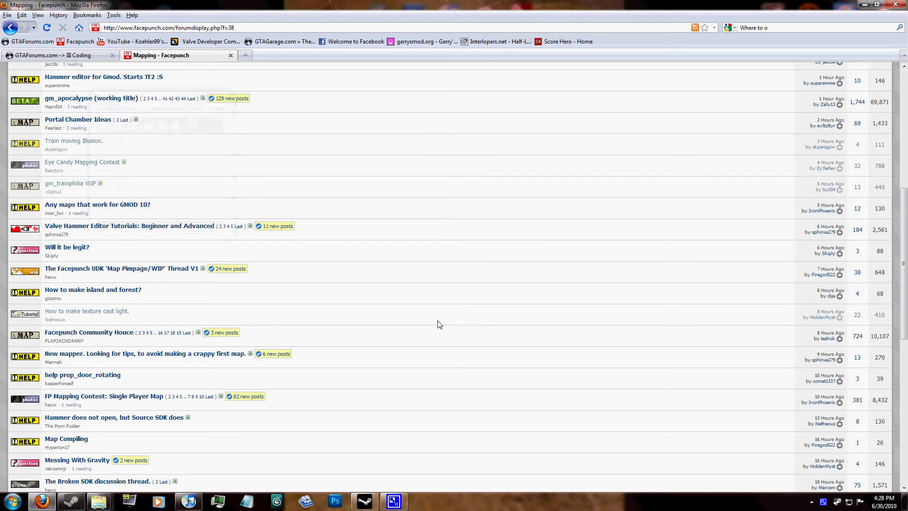
left_click(371, 503)
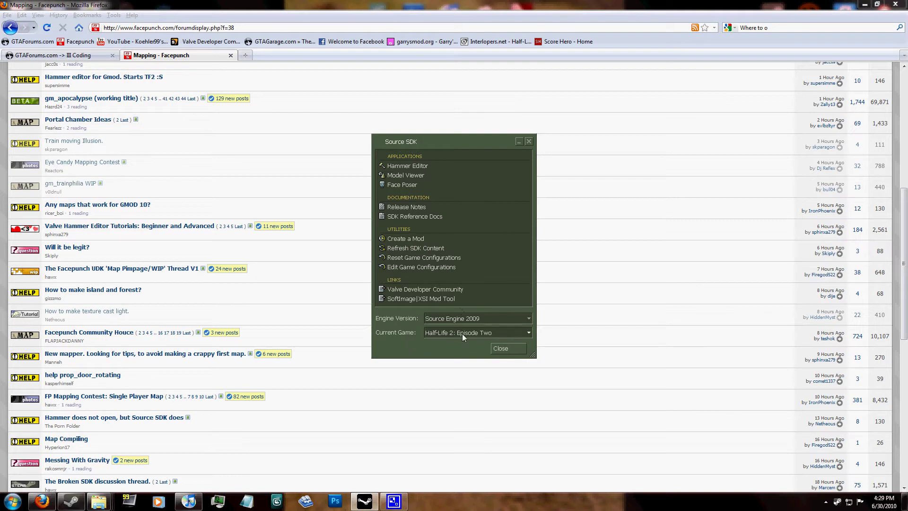
left_click(403, 165)
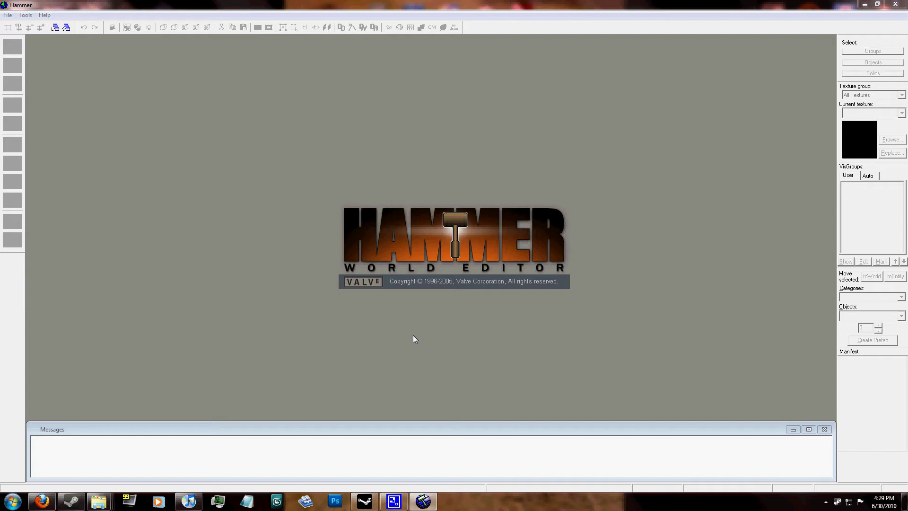
left_click(8, 15)
left_click(19, 27)
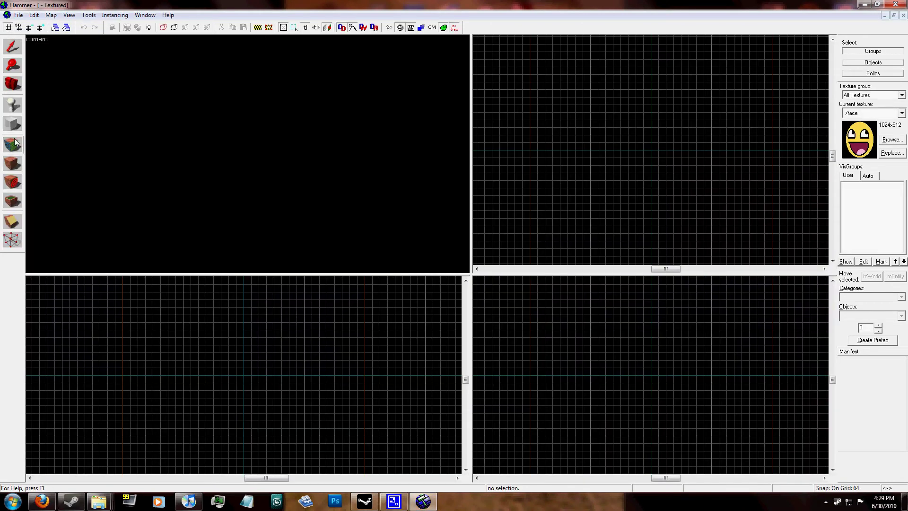
Draw a block outline 256 units wide and 512 units long in the top view for the road.
left_click(12, 124)
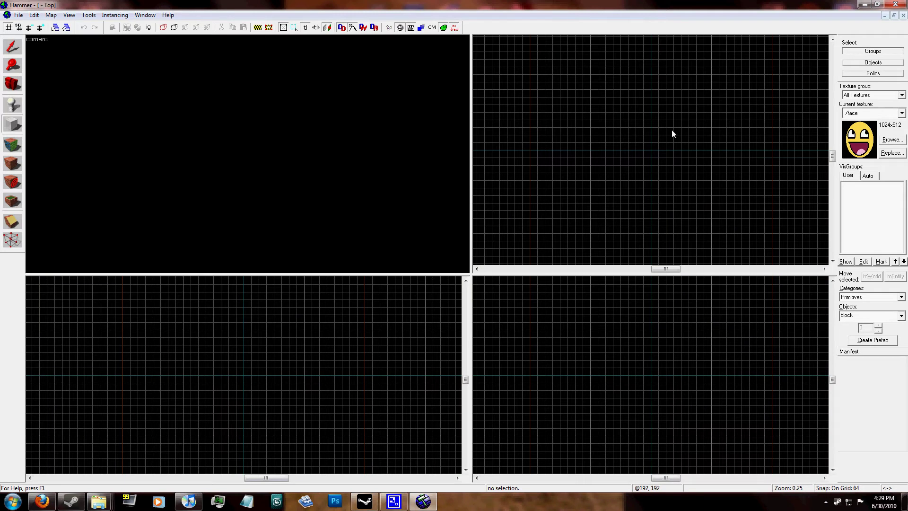
left_click_drag(666, 132, 651, 190)
key("z")
key("s")
key("z")
scroll(231, 384, "up", 3)
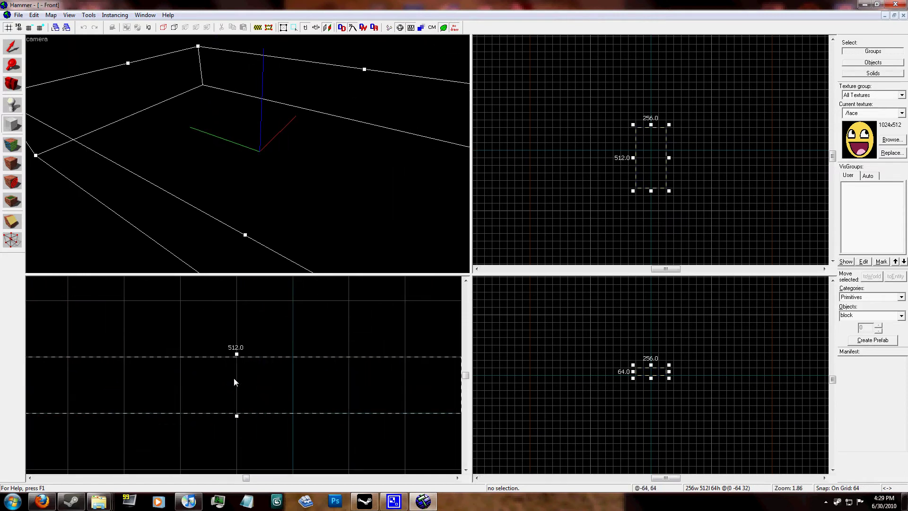
Reduce the grid to 8 units, lower the block's height to 8 units, and create the block.
key("bracketleft")
key("bracketleft")
key("bracketleft")
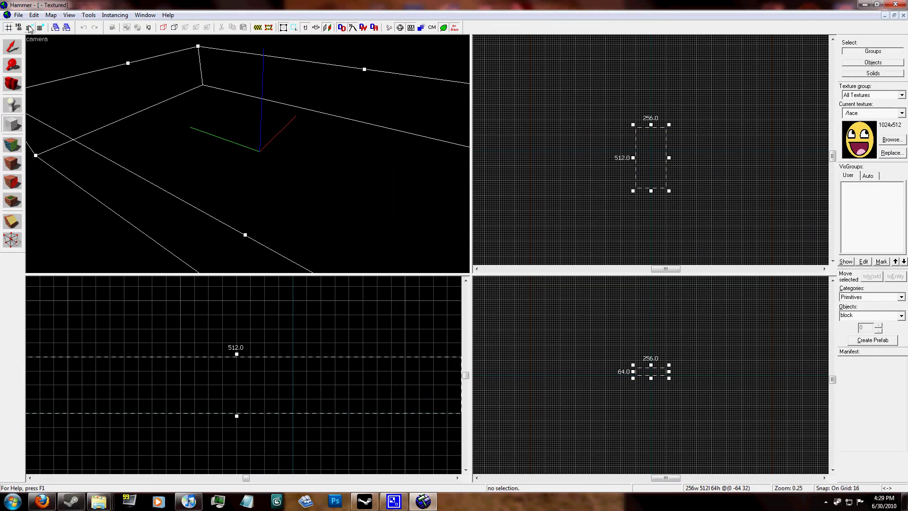
left_click_drag(237, 354, 239, 401)
scroll(239, 400, "down", 2)
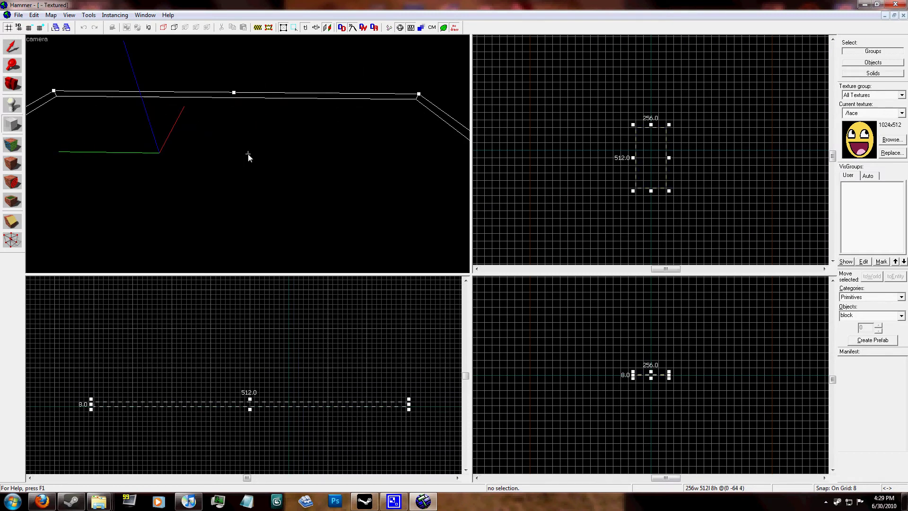
key("Return")
Apply the tools/toolsnodraw texture to the whole block.
left_click(18, 145)
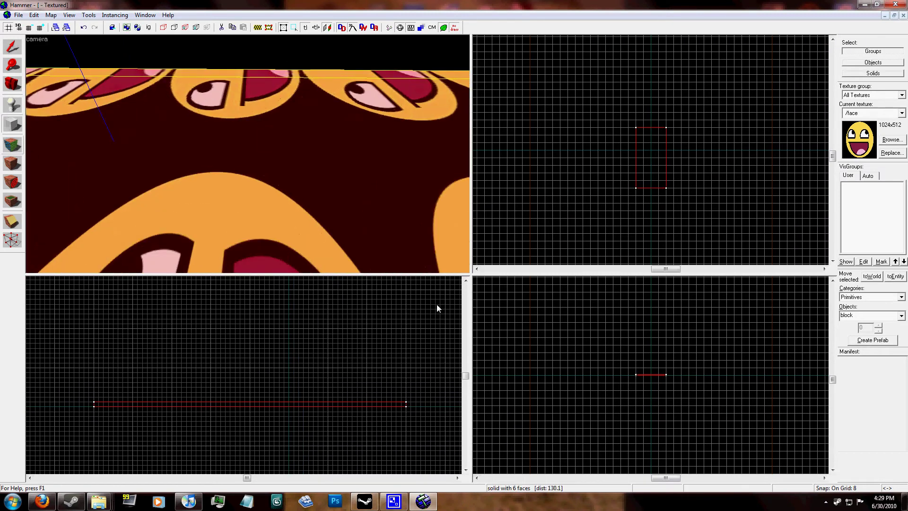
left_click(427, 282)
type("nodr")
double_click(112, 175)
Find the concrete/concretefloor037a texture among the concrete textures and apply it to the block's top face.
left_click(248, 154)
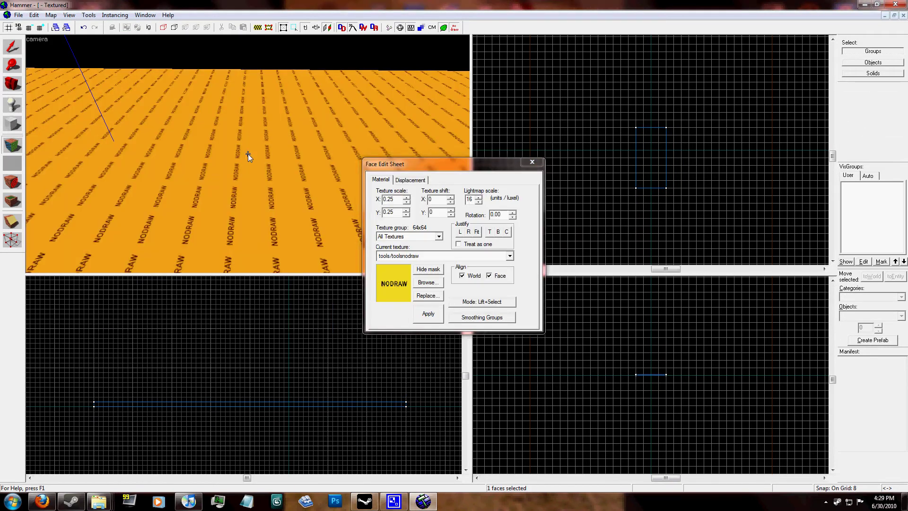
left_click(427, 282)
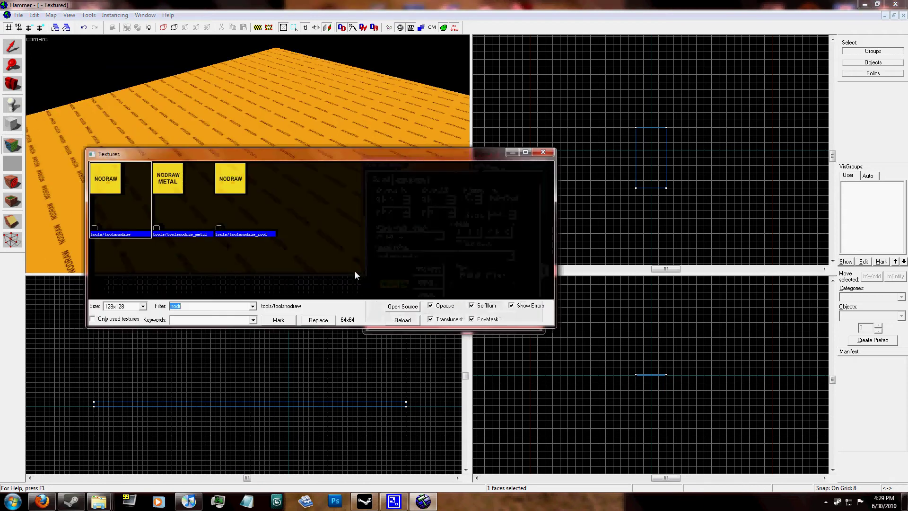
type("concrete")
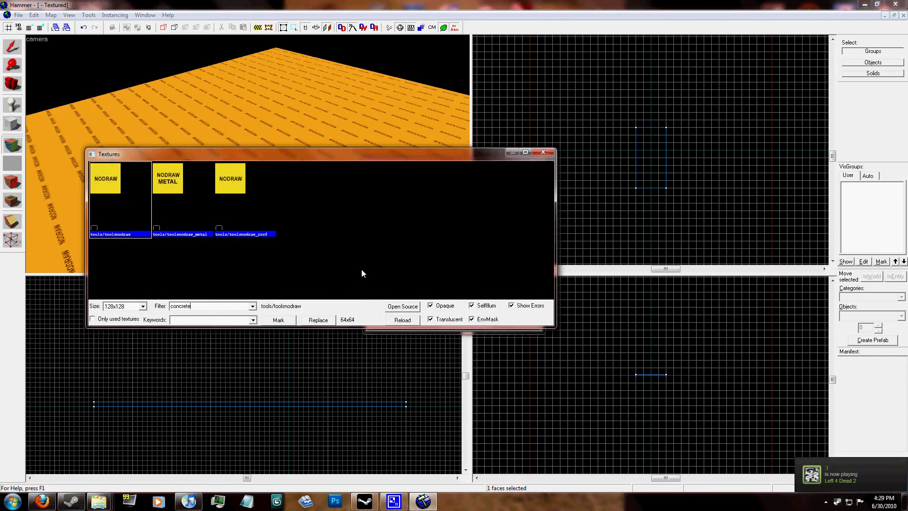
scroll(382, 197, "down", 3)
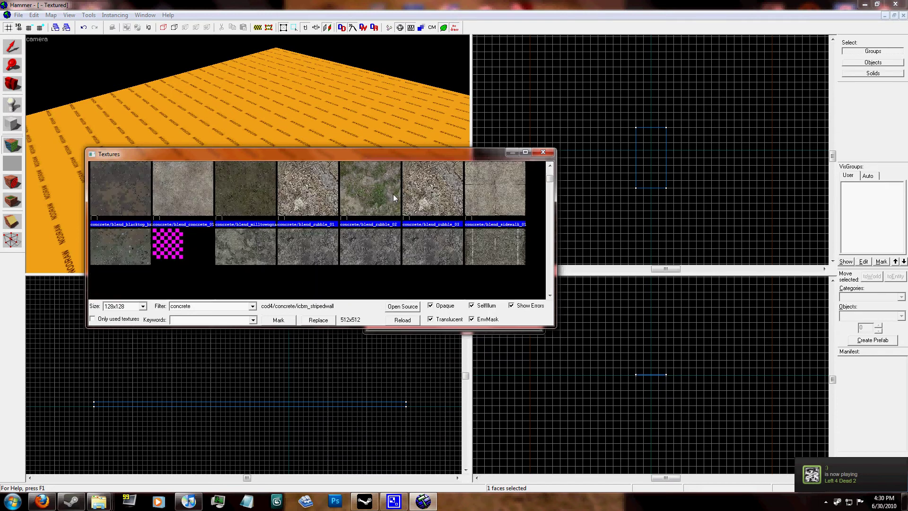
scroll(394, 204, "down", 10)
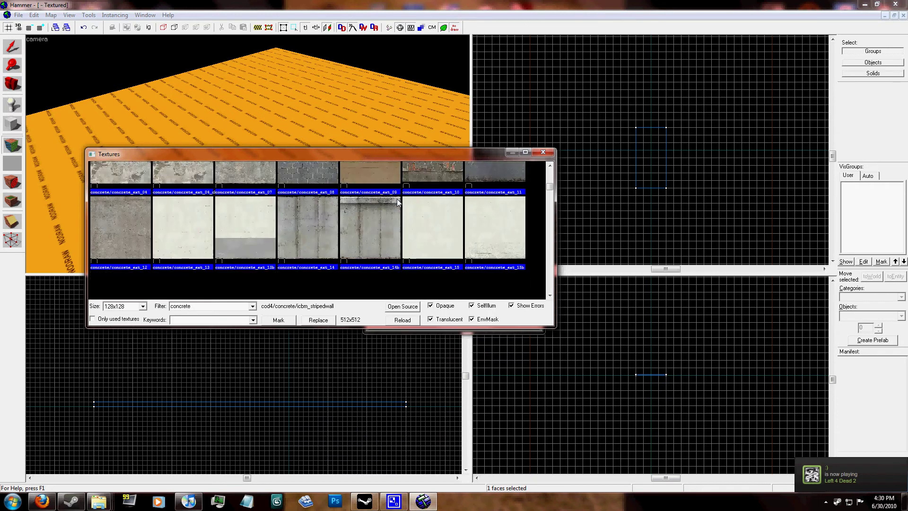
scroll(397, 203, "down", 10)
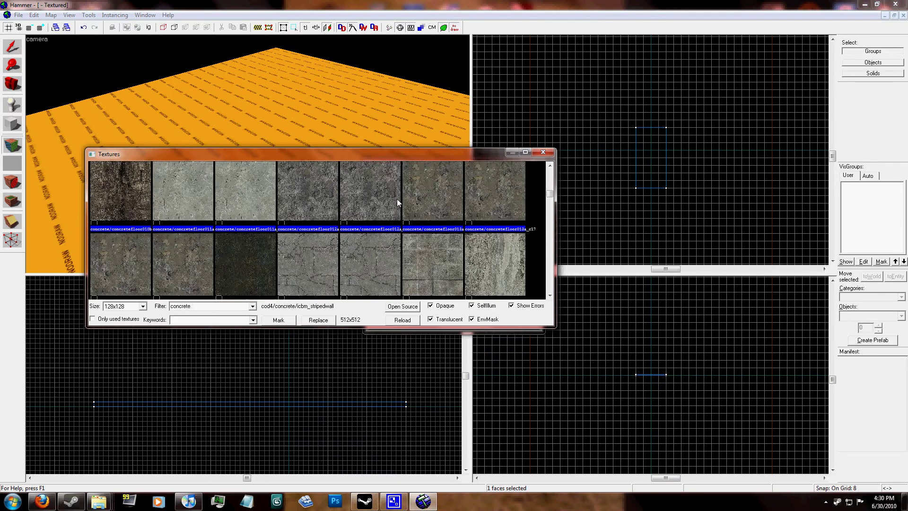
scroll(397, 202, "down", 8)
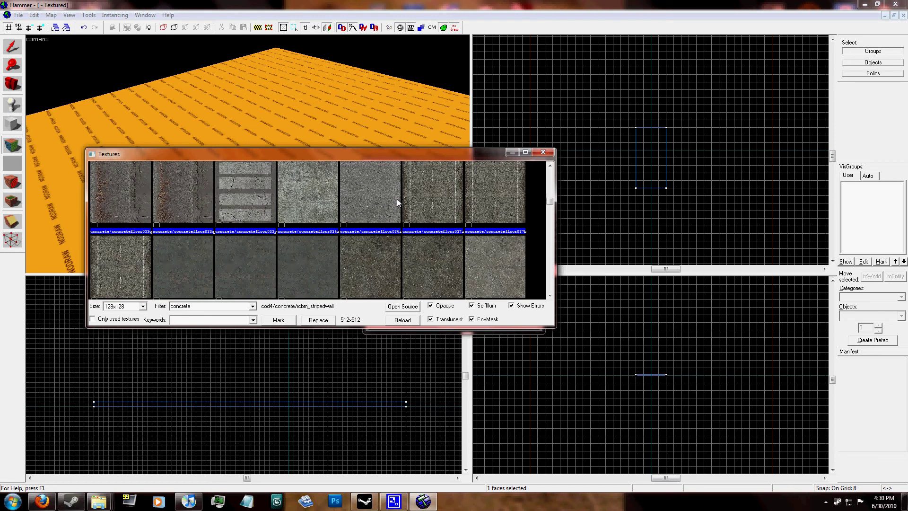
double_click(445, 214)
left_click(428, 313)
Fit the road texture to the top face, set its Y texture scale to .4, and close the Face Edit Sheet.
key("s")
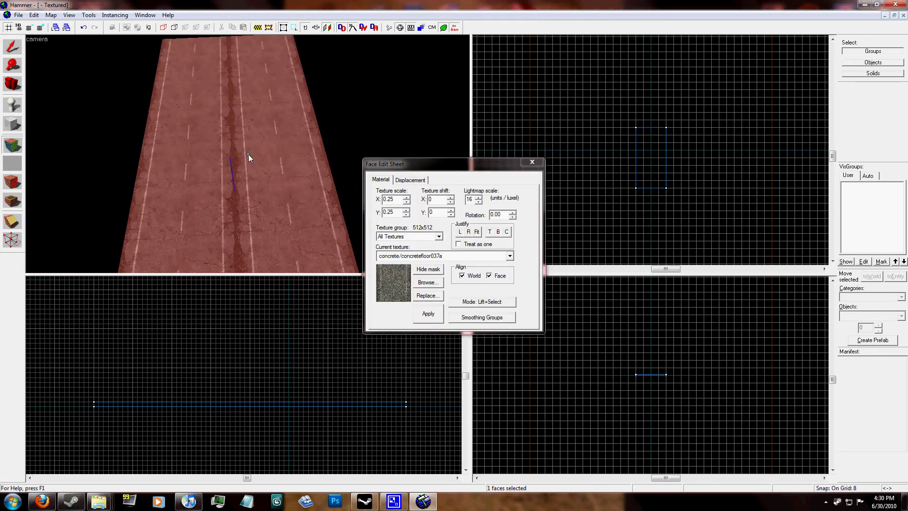
key("Up")
key("Up")
key("Up")
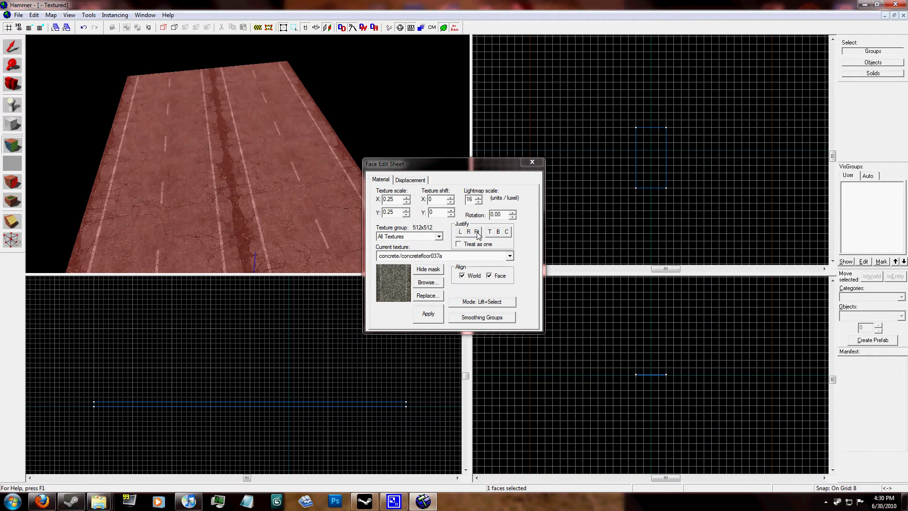
left_click(476, 232)
double_click(398, 213)
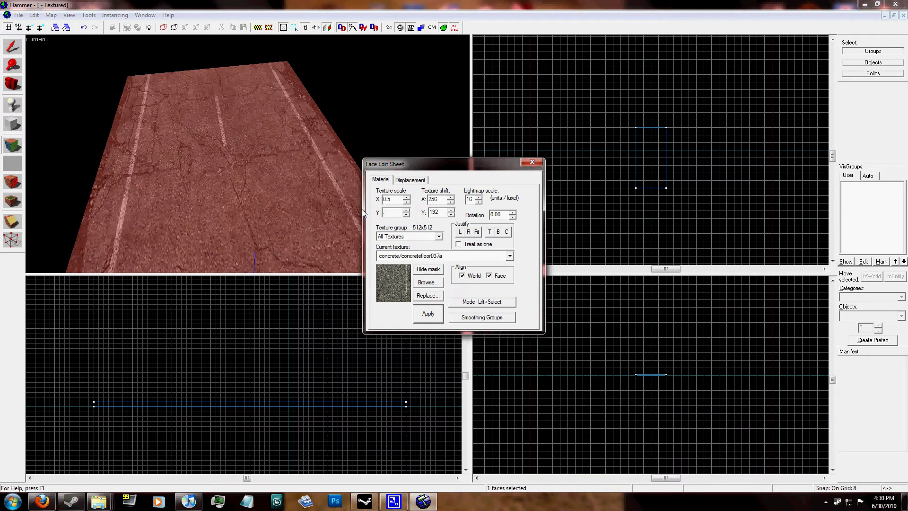
type("4")
key("Return")
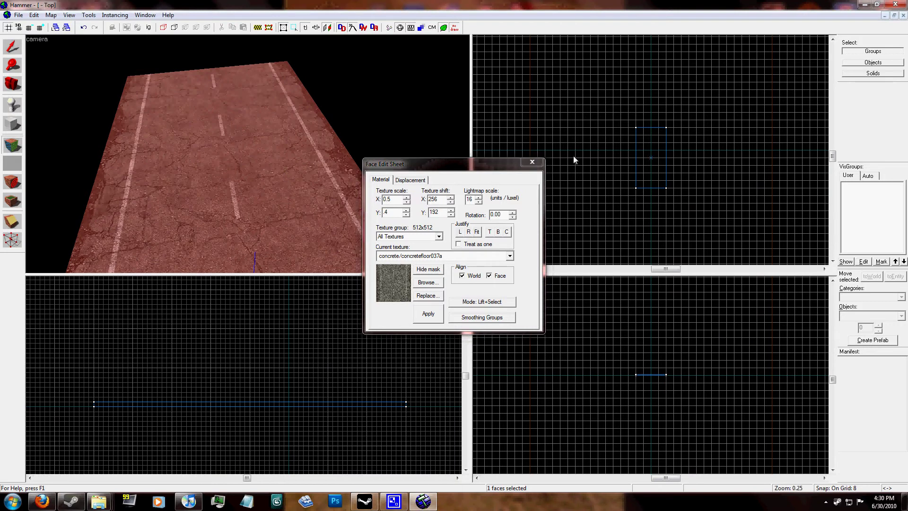
left_click(537, 162)
key("z")
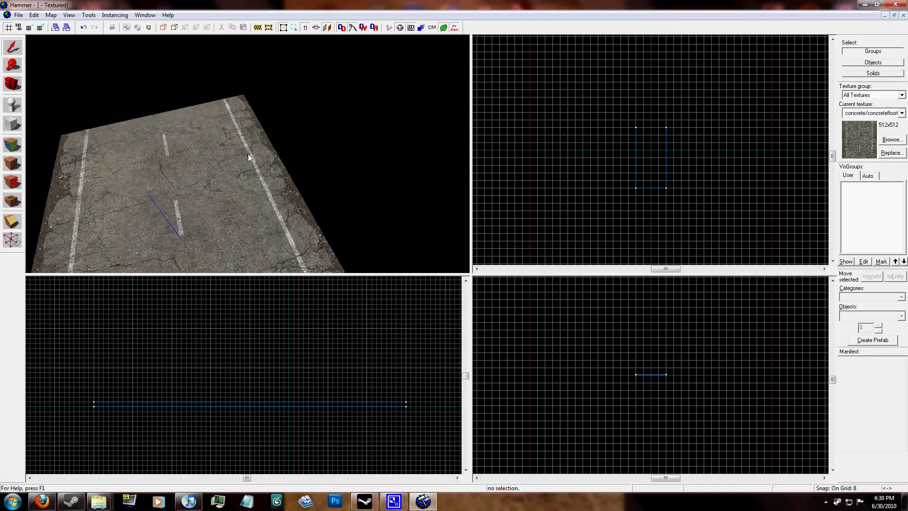
Draw an arch outline 832 by 832 units and 8 units thick, starting at the far end of the road block.
left_click(247, 154)
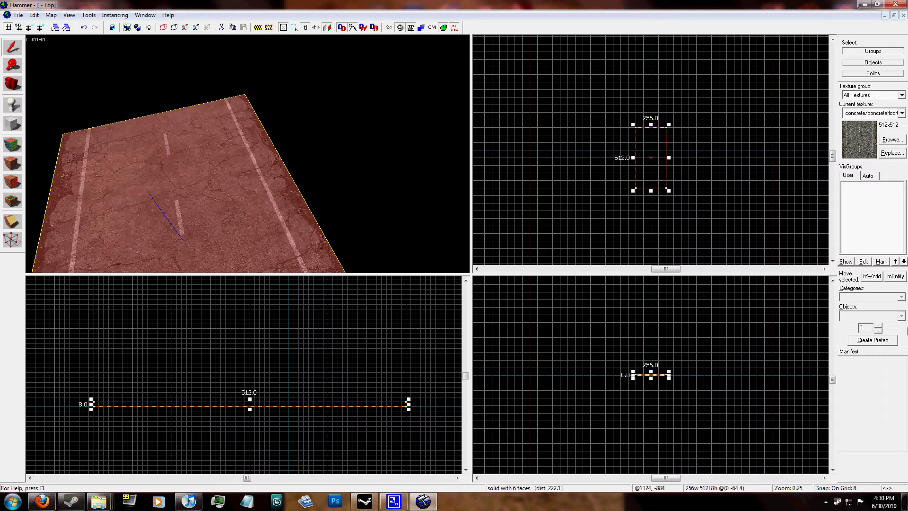
left_click(14, 123)
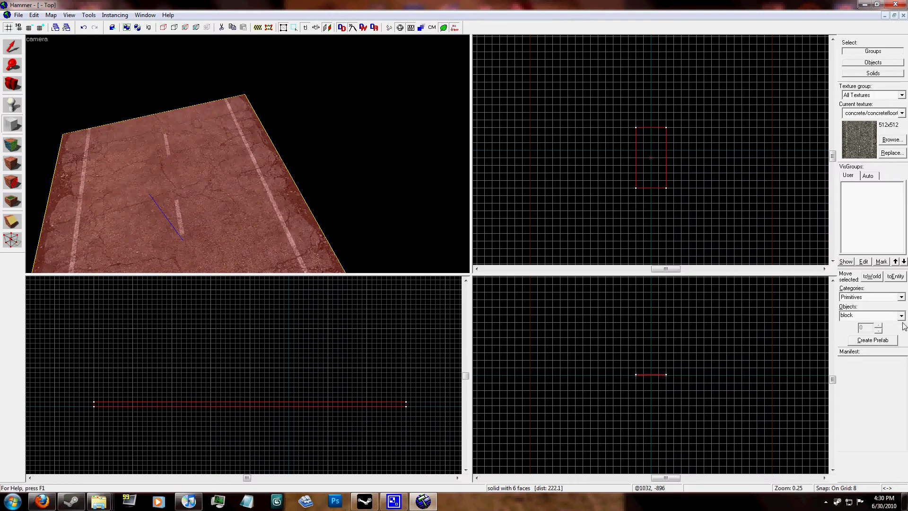
left_click(853, 315)
left_click(851, 324)
mouse_move(637, 127)
left_mouse_down()
mouse_move(761, 37)
mouse_move(761, 123)
mouse_move(739, 115)
left_mouse_up()
scroll(643, 206, "up", 5)
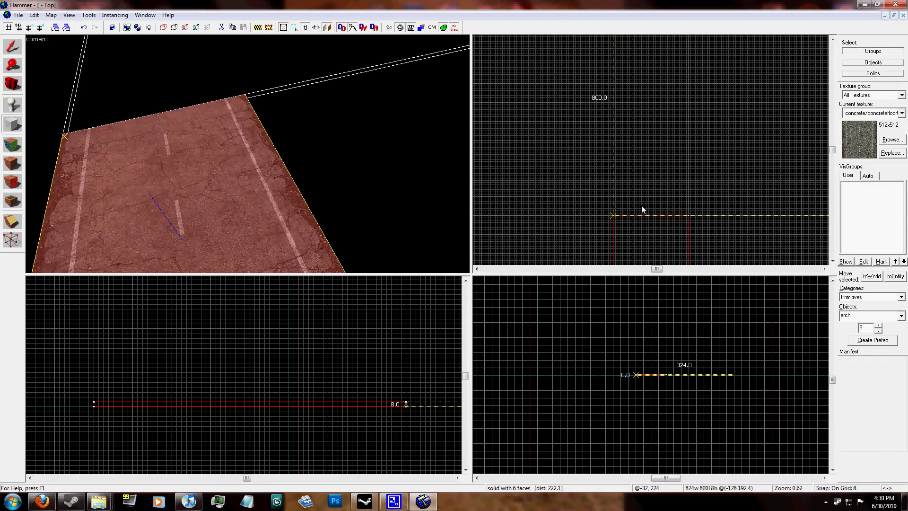
scroll(640, 206, "down", 4)
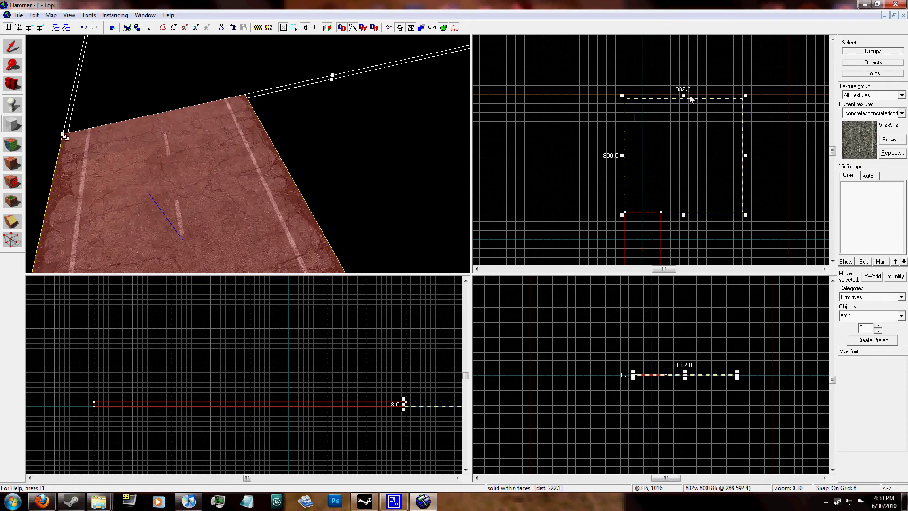
left_click_drag(686, 98, 682, 91)
key("z")
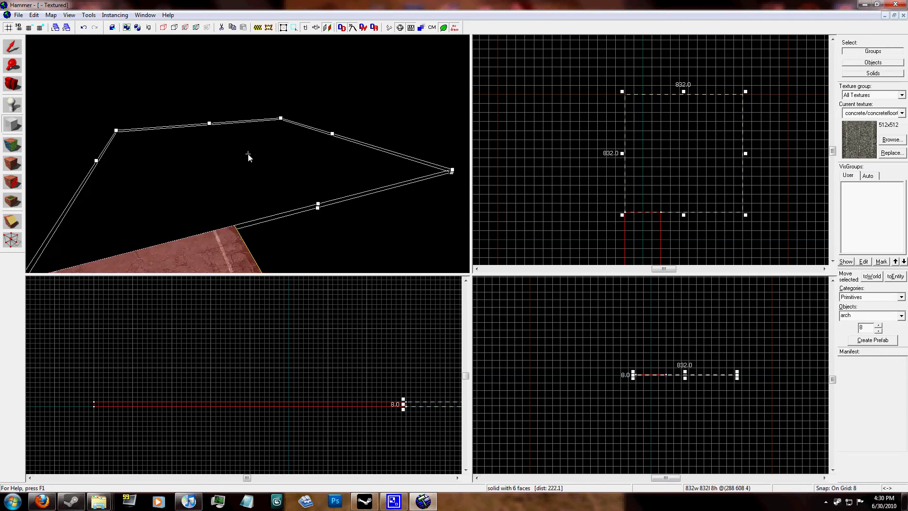
key("s")
key("d")
key("w")
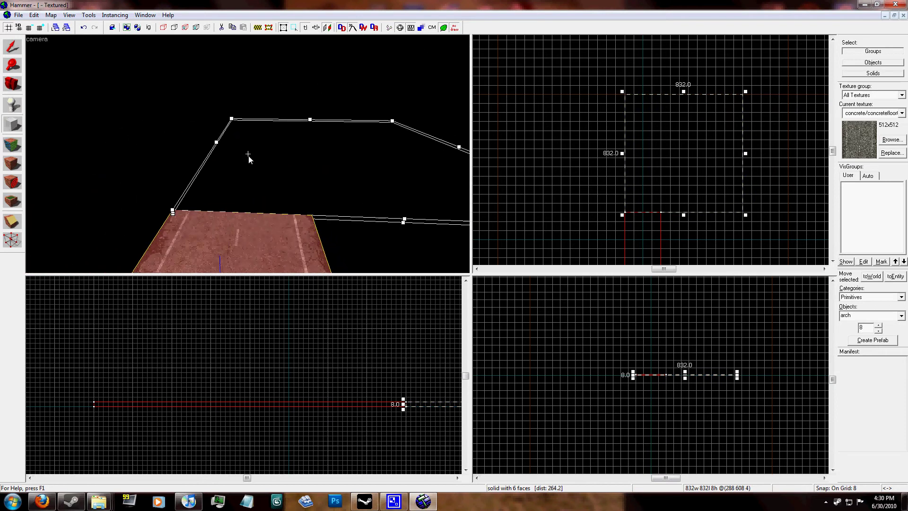
key("z")
Create the arch with a wall width of 128, 8 sides and a 90-degree arc, closing the stray CamStudio annotations.
key("Return")
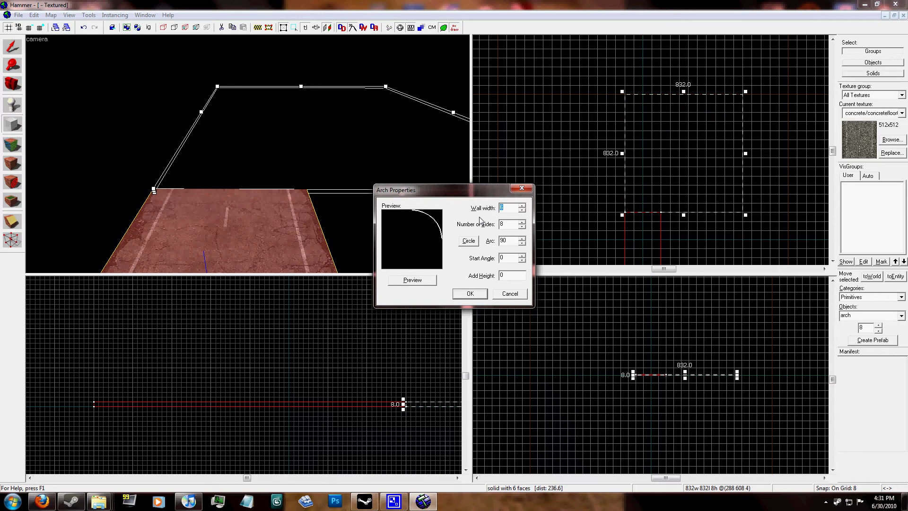
type("12")
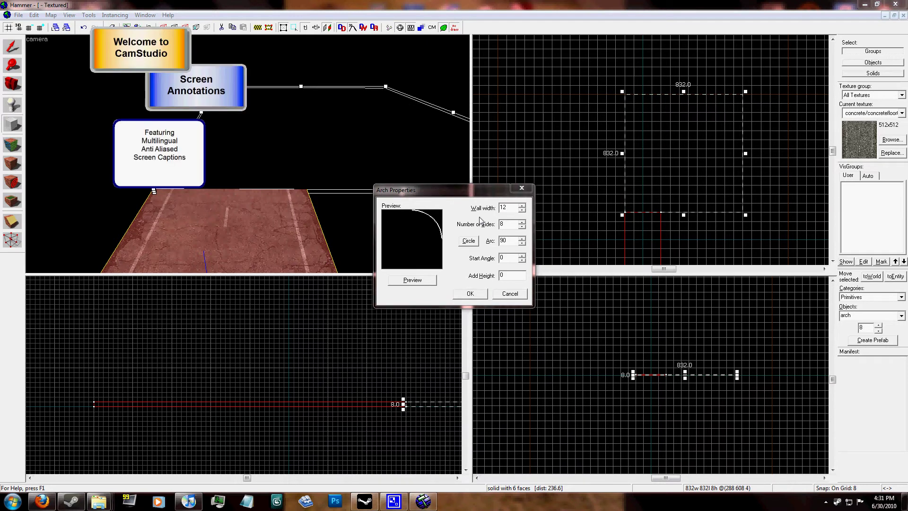
right_click(194, 87)
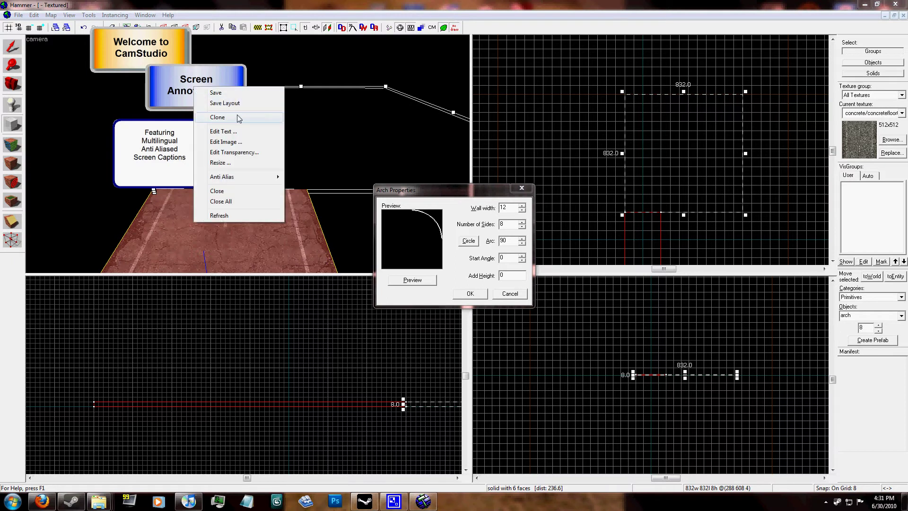
left_click(238, 206)
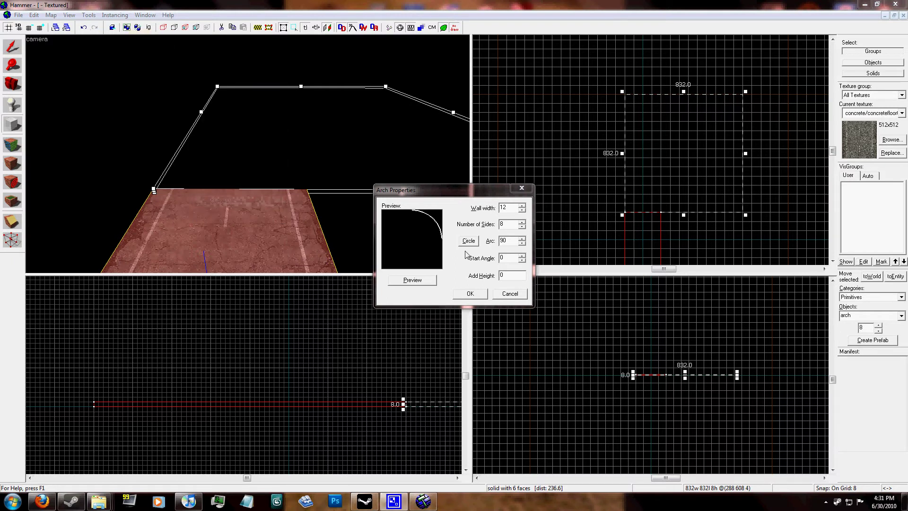
left_click(514, 207)
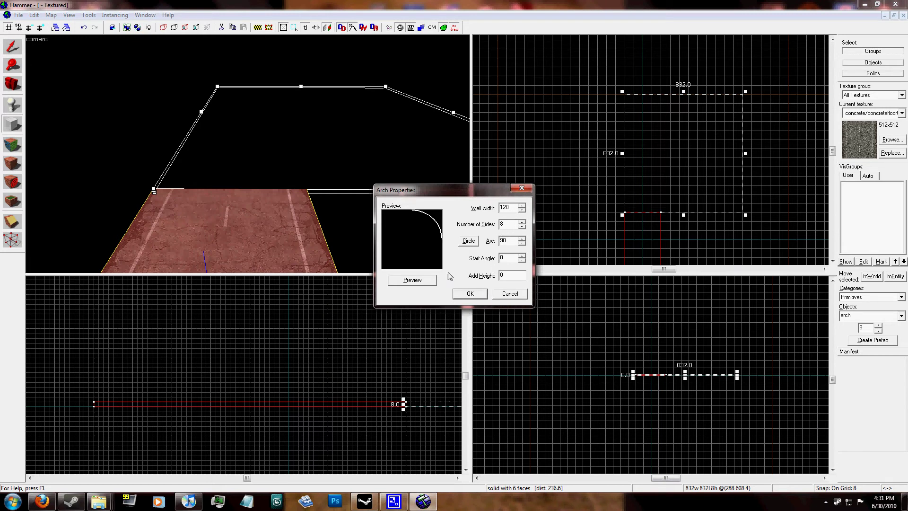
left_click(416, 281)
left_click(469, 295)
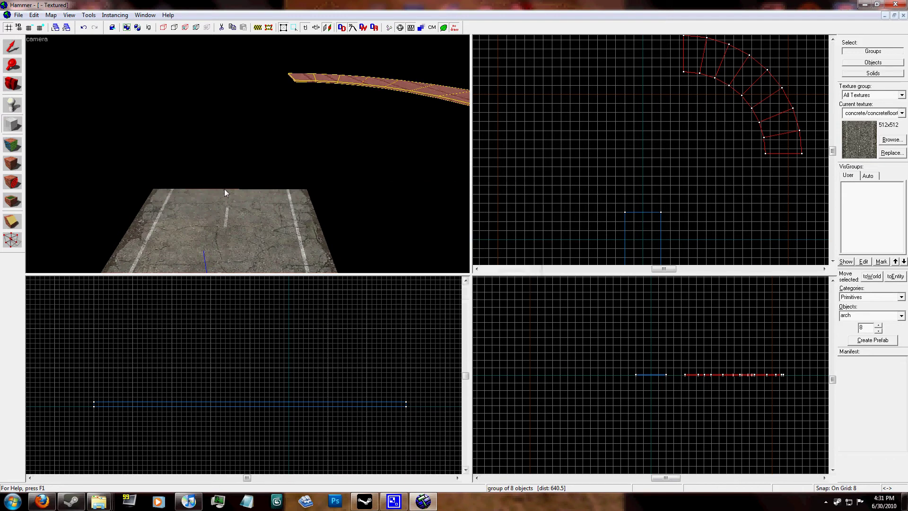
Move the arch so that its lower end lines up with the far end of the straight road.
key("shift+s")
left_click_drag(786, 135, 649, 192)
scroll(649, 192, "up", 5)
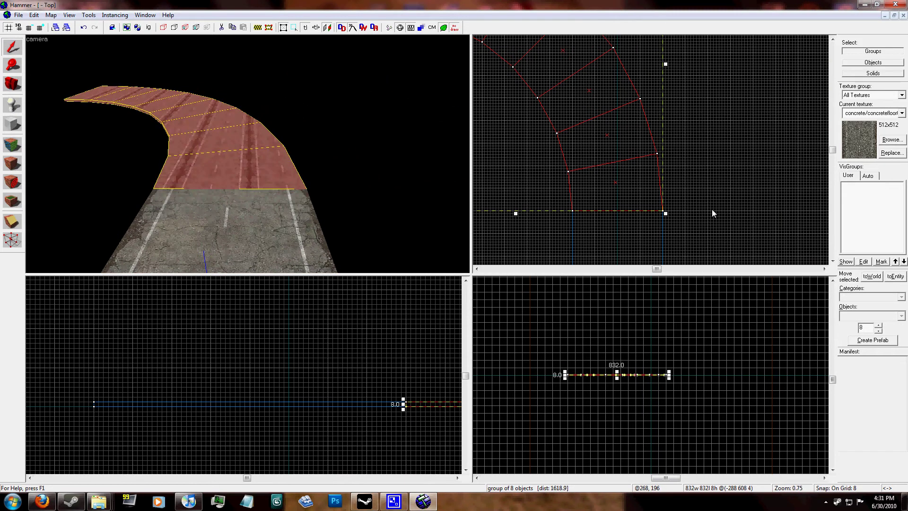
key("Escape")
scroll(675, 210, "up", 2)
key("z")
key("a")
left_click(248, 154)
key("a")
key("z")
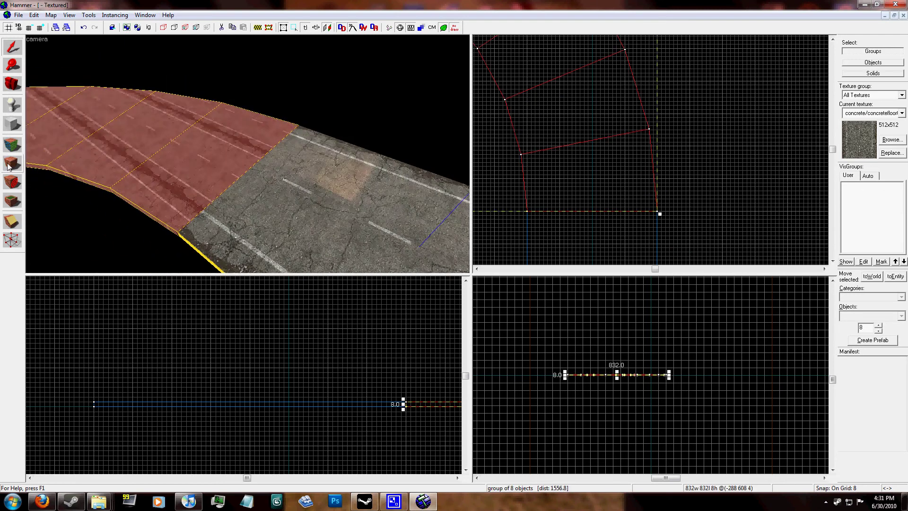
Apply the tools/toolsnodraw texture to all faces of the arch and close the Face Edit Sheet.
left_click(3, 145)
left_click(404, 258)
left_click(410, 316)
left_click(424, 313)
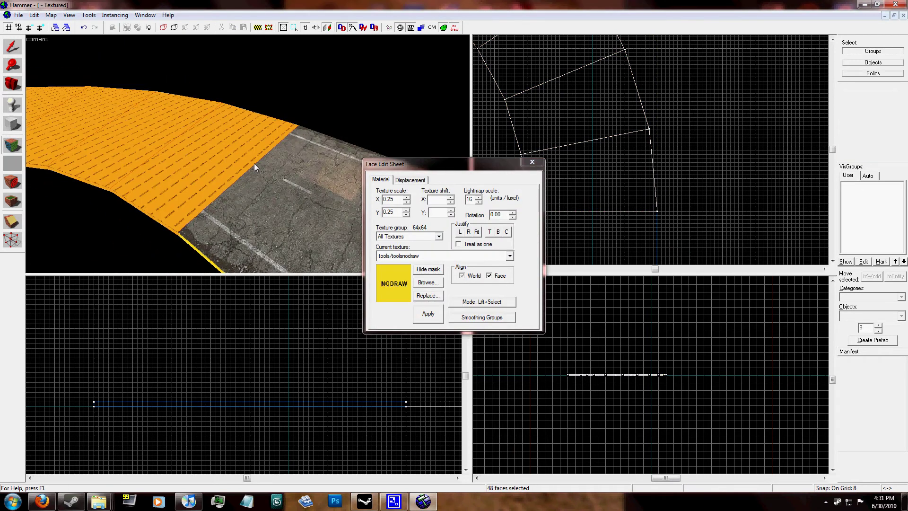
left_click(533, 162)
Lift the concretefloor037a texture from the straight road's top face and wrap it onto the arch's adjoining top faces.
key("z")
key("a")
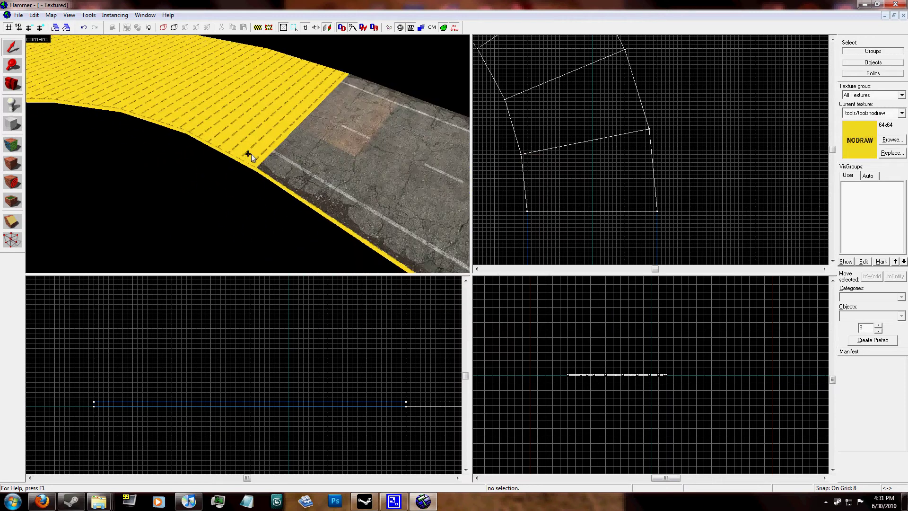
key("a")
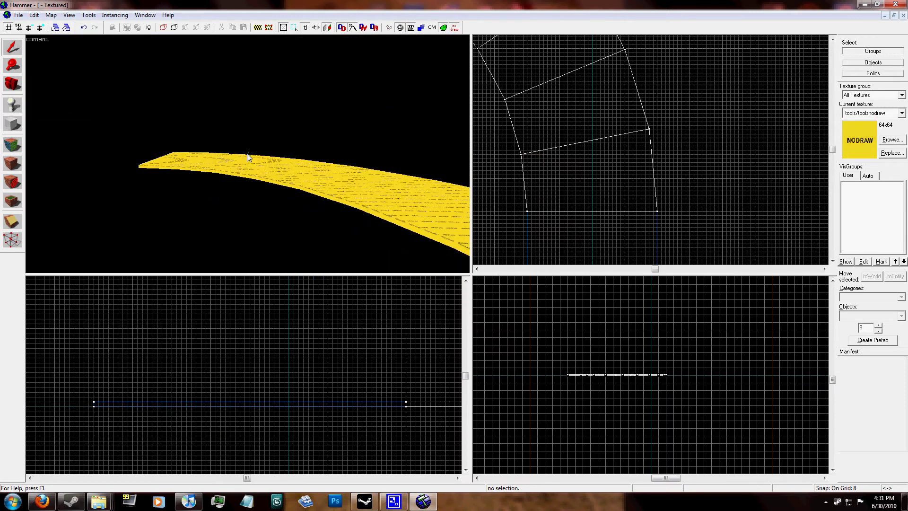
key("w")
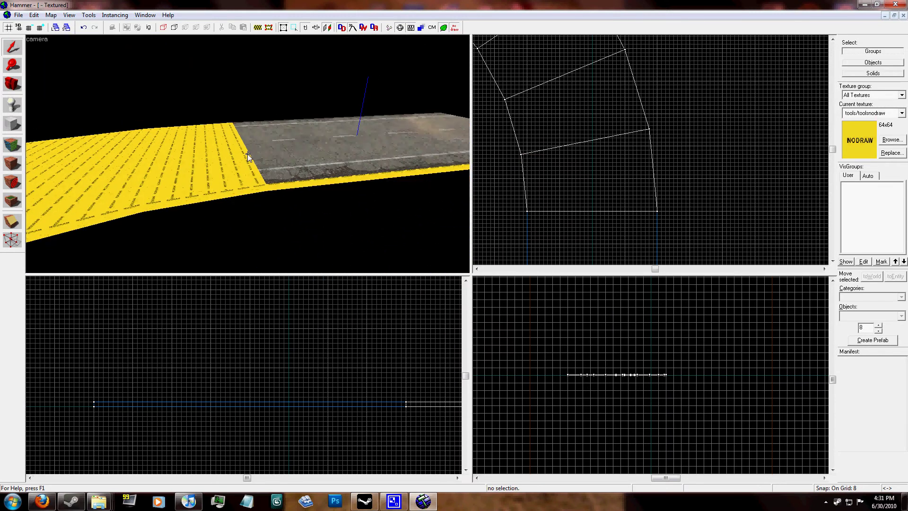
key("z")
key("w")
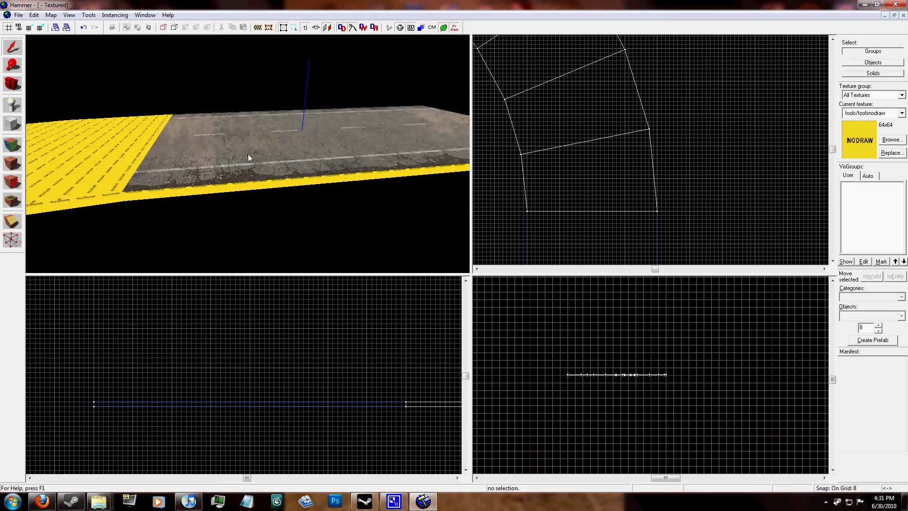
key("shift+a")
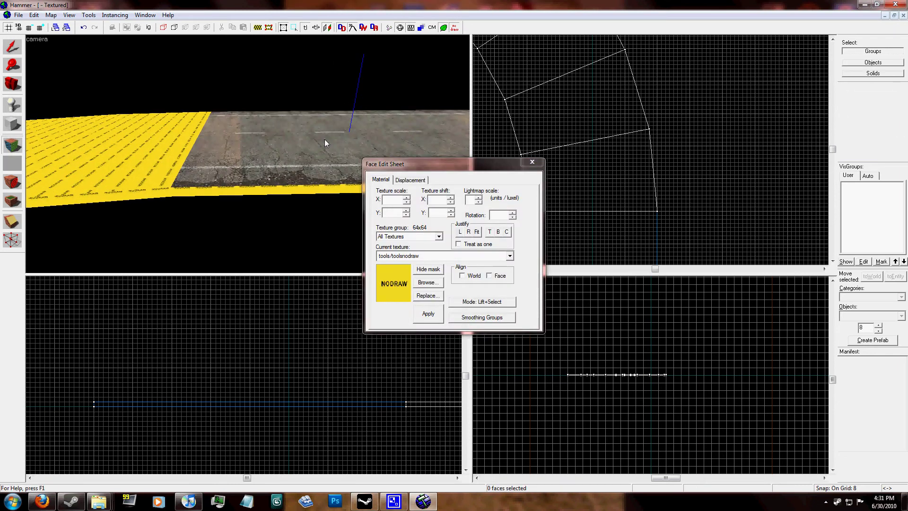
left_click(324, 143)
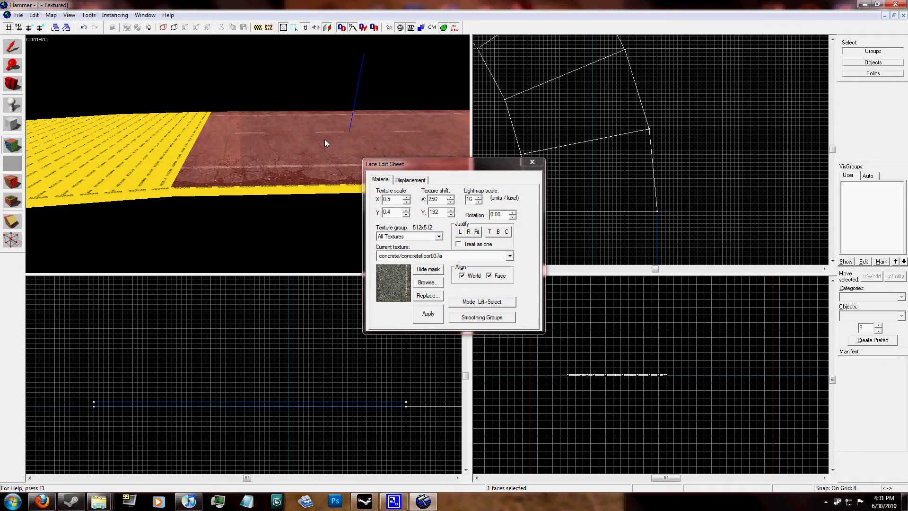
right_click(132, 143)
key("z")
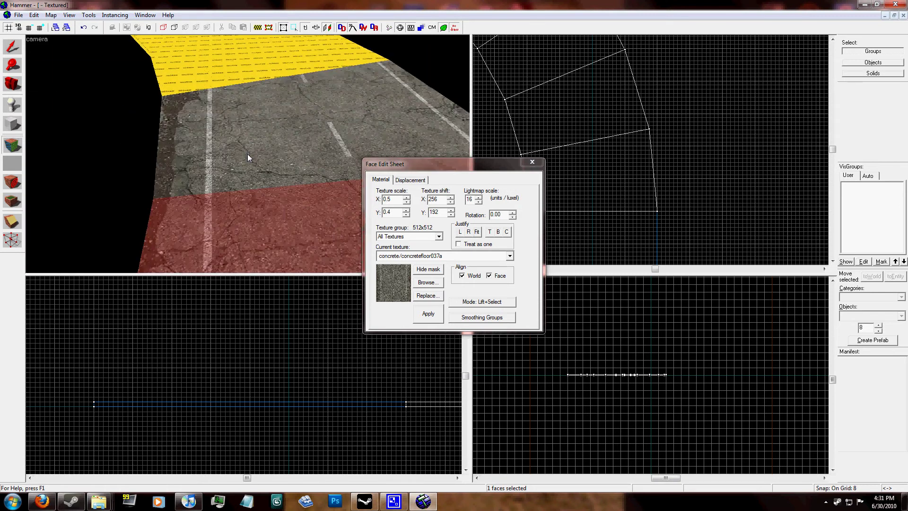
key("s")
key("a")
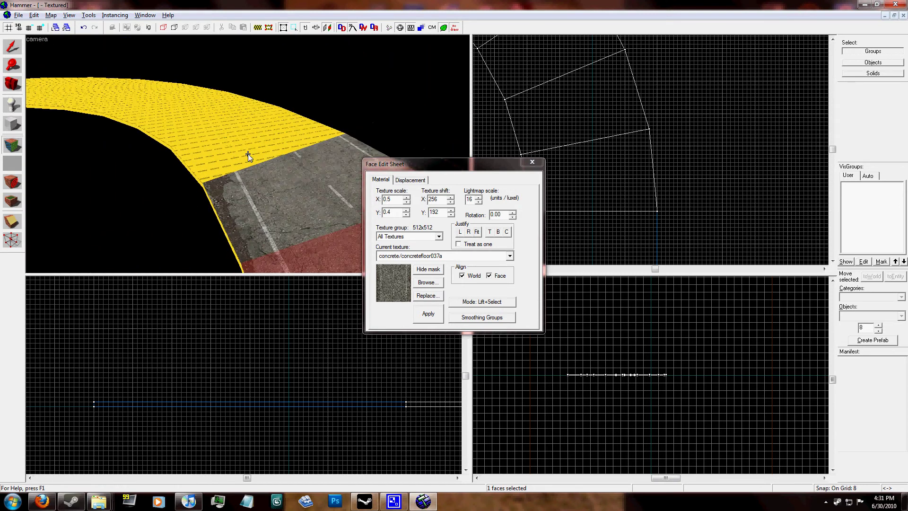
right_click(248, 154)
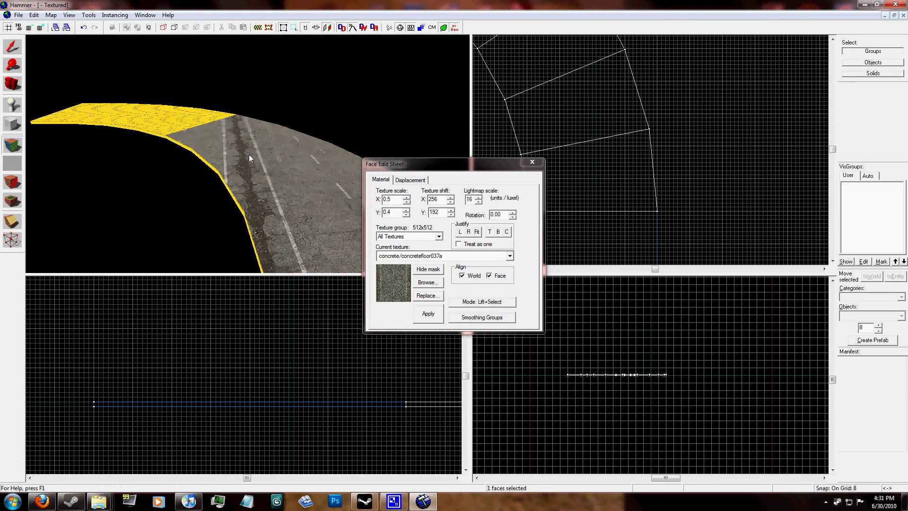
Wrap the road texture onto the straight road's inner side face and select that face as the texture source.
key("s")
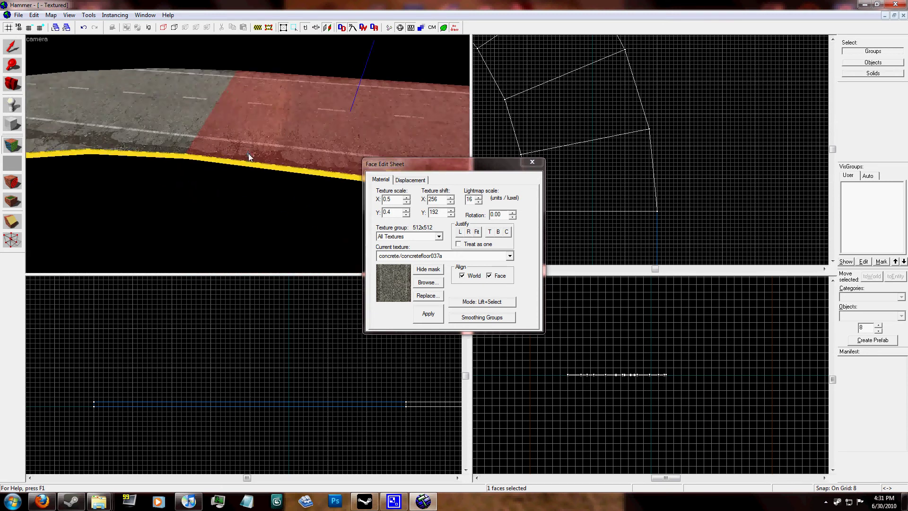
key("w")
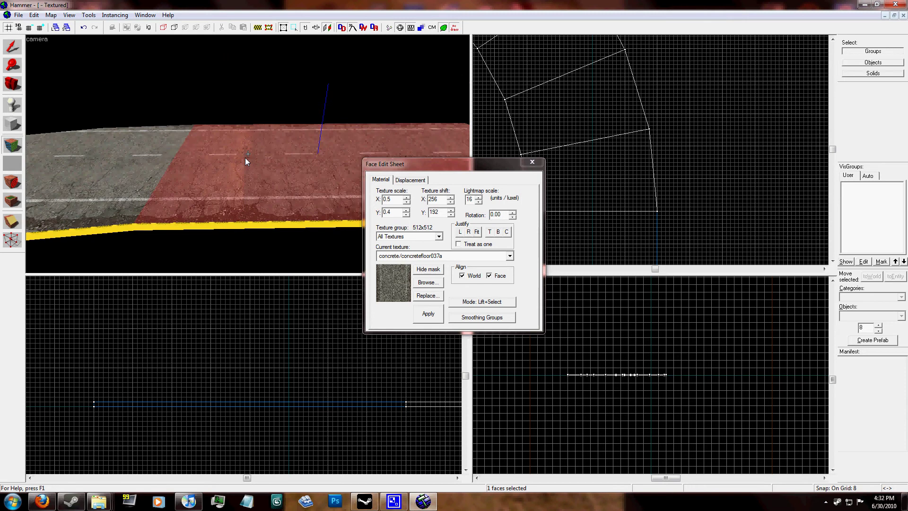
key("w")
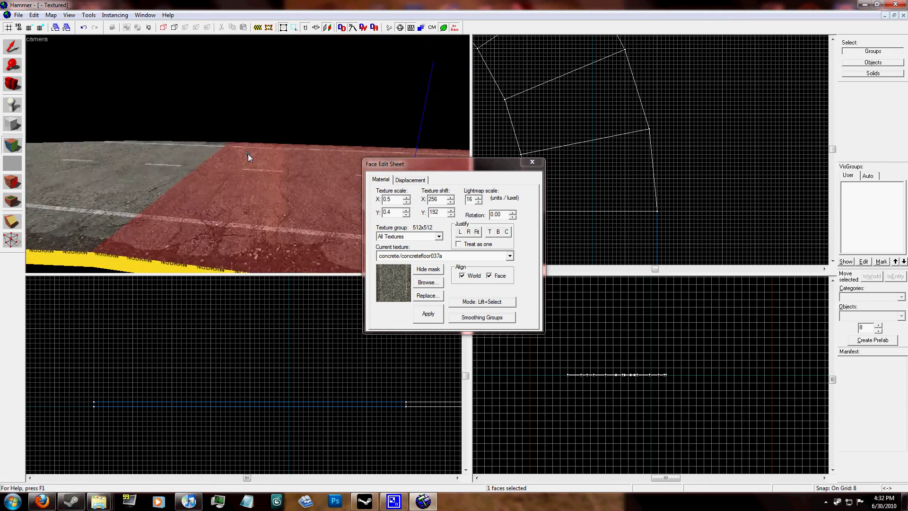
key("w")
key("d")
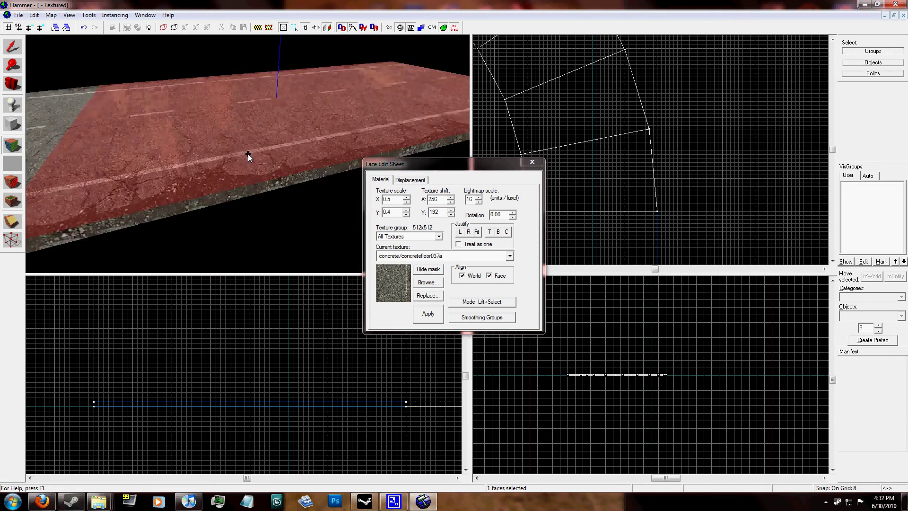
key("a")
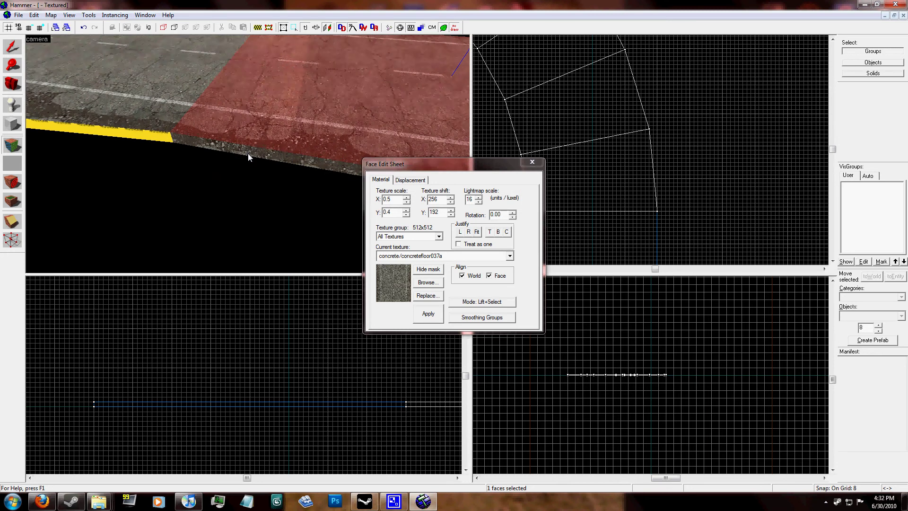
key("Up")
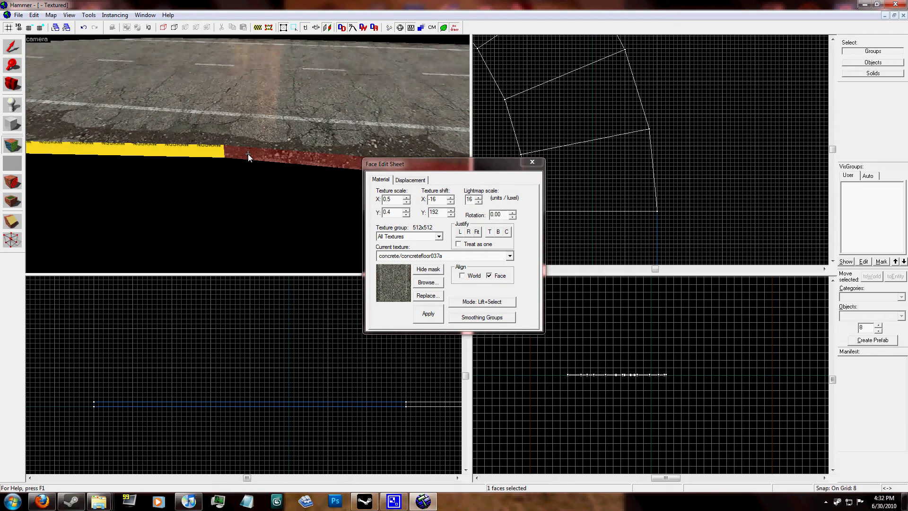
key("Right")
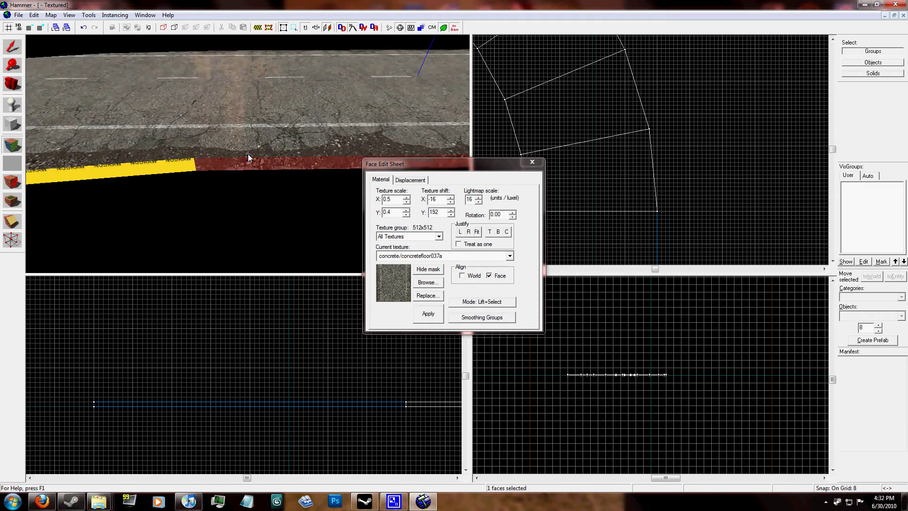
Wrap the side texture face by face along the arch's inner edge, starting where it meets the straight road.
key("s")
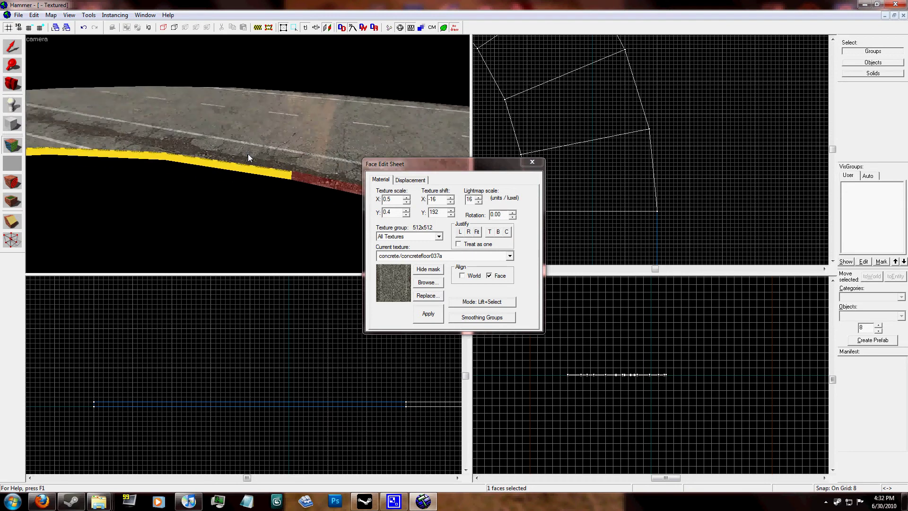
key("Right")
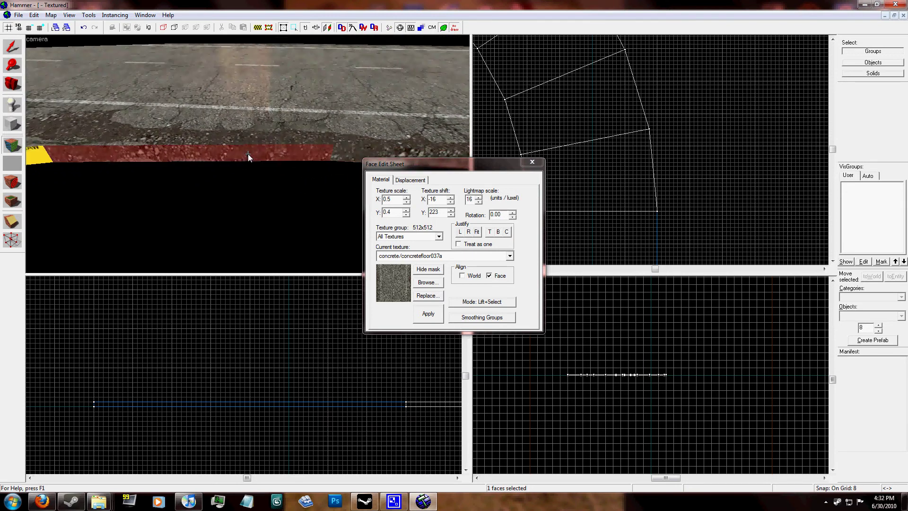
right_click(248, 154, "alt")
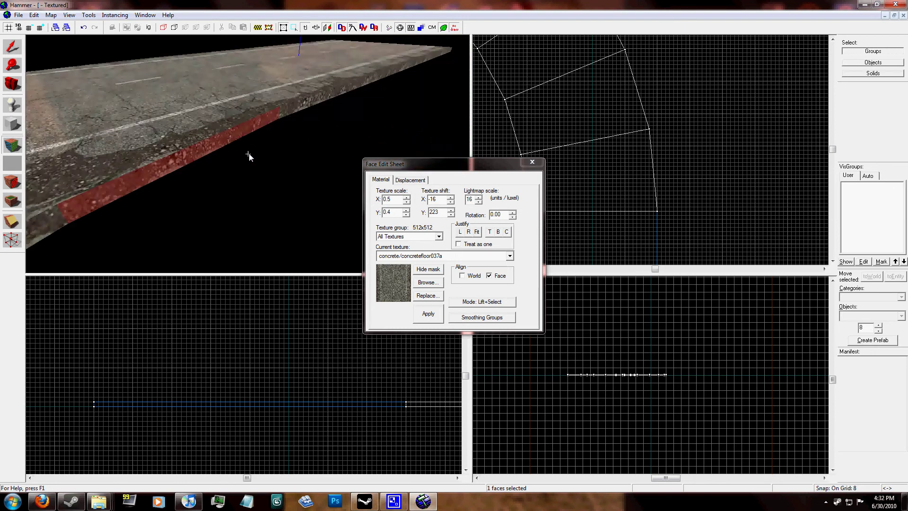
key("w")
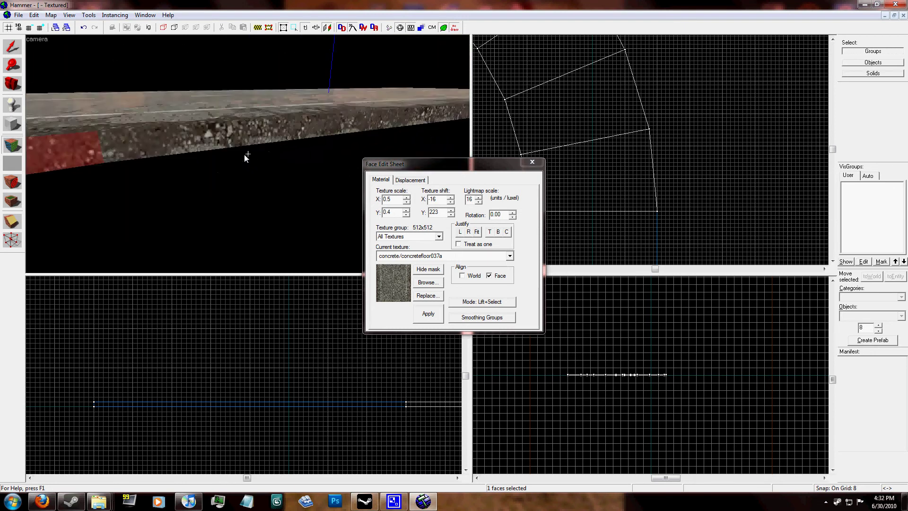
key("Left")
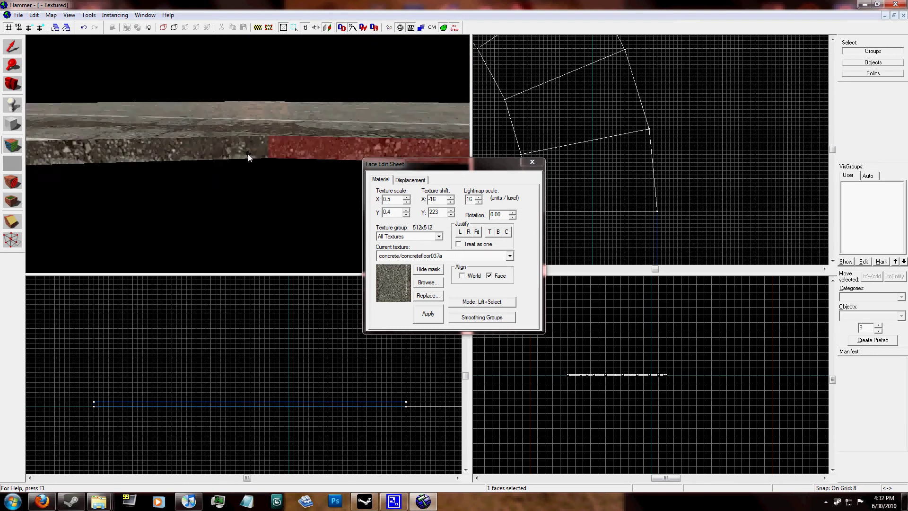
left_click(248, 153)
right_click(248, 154, "alt")
left_click(248, 154)
key("a")
right_click(248, 154, "alt")
left_click(248, 154)
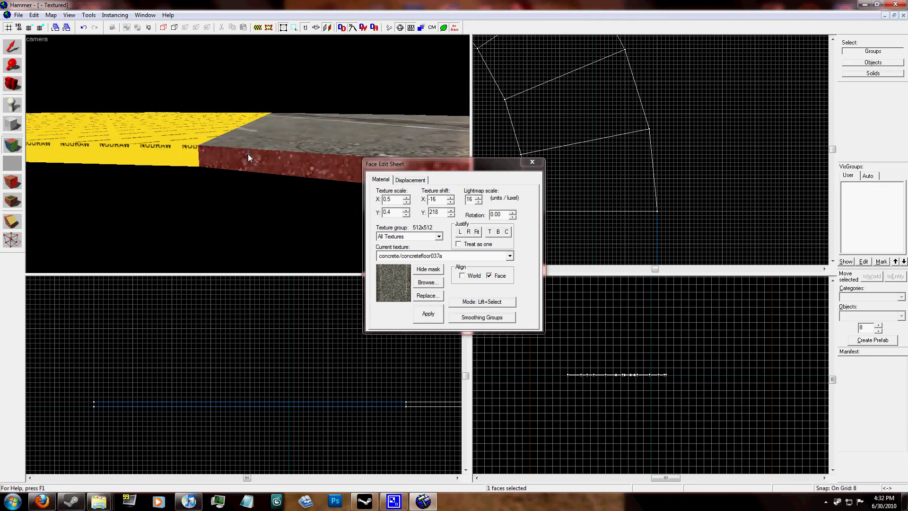
Wrap the concrete texture onto the remaining inner side faces up to the arch's far end.
key("Left")
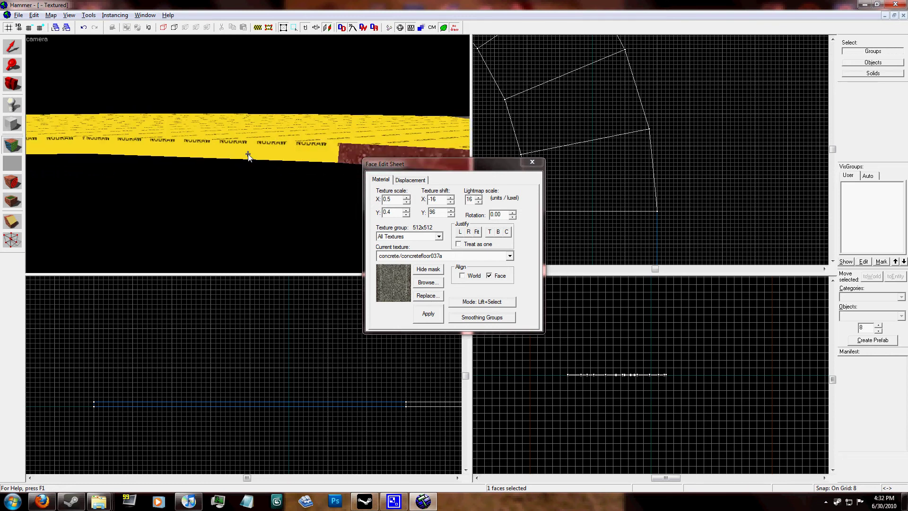
right_click(248, 153, "alt")
key("a")
key("a")
right_click(247, 154, "alt")
key("a")
left_click(247, 154)
key("a")
key("d")
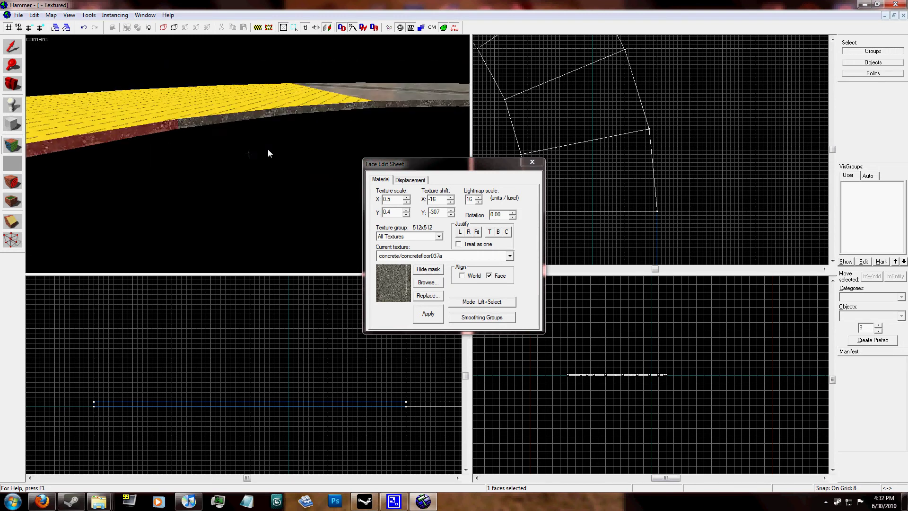
Examine how the texture flows along the curve's top and inner side faces, selecting side faces to check their texture shift.
key("s")
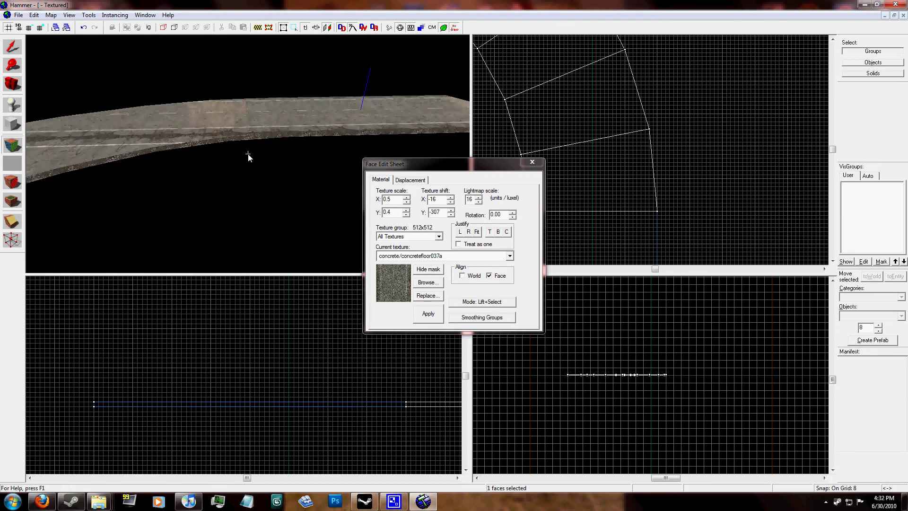
key("Left")
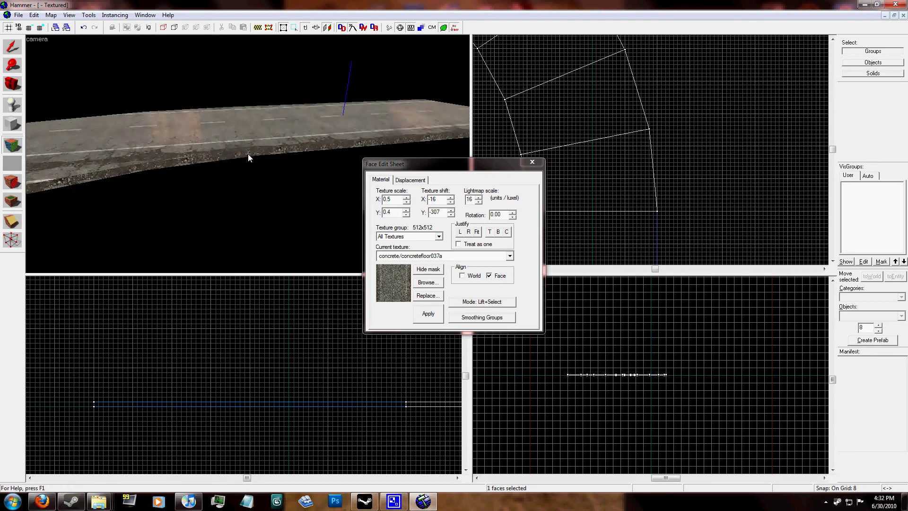
left_click(249, 156)
key("Left")
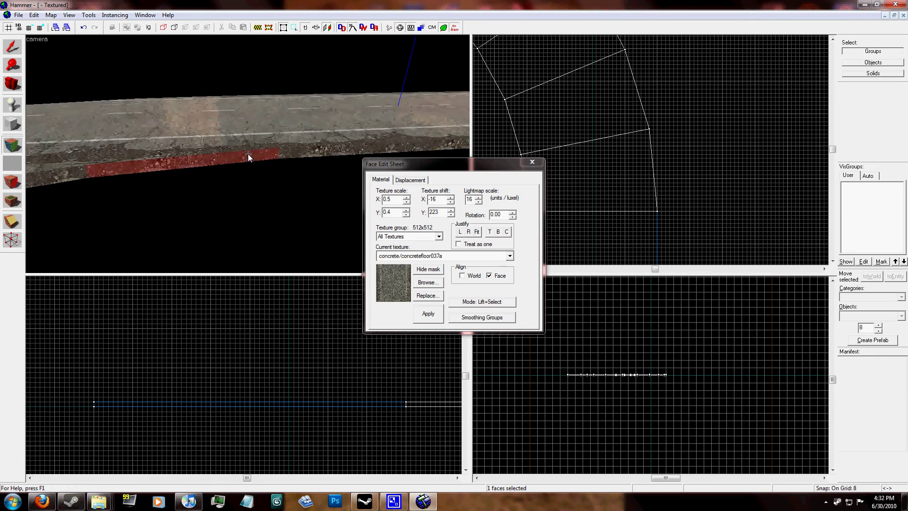
key("s")
key("w")
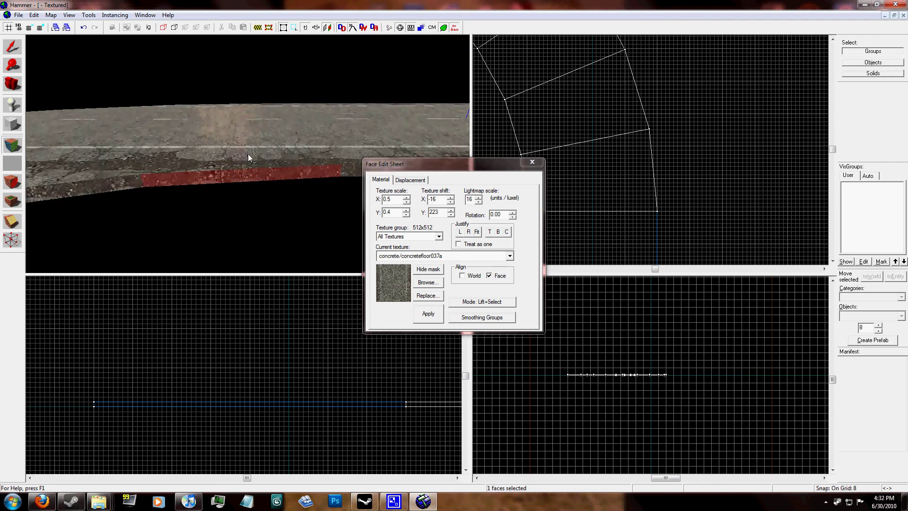
key("a")
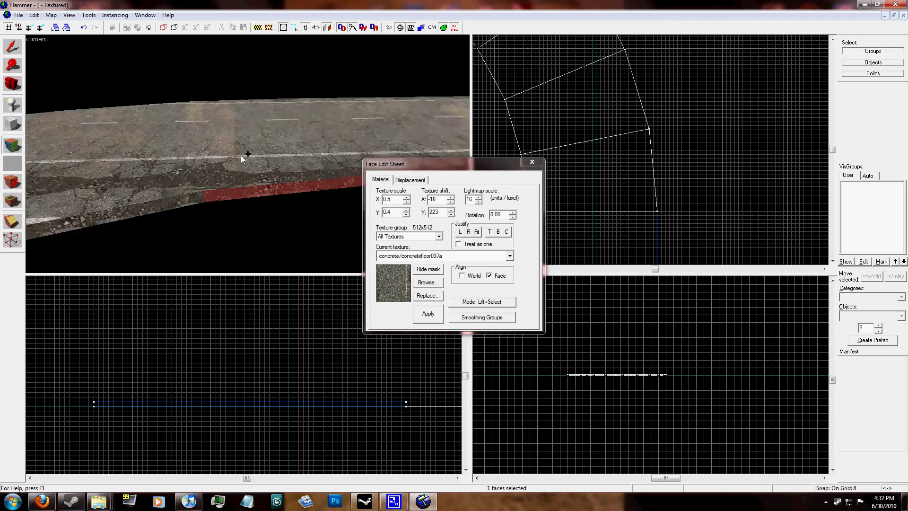
key("d")
key("w")
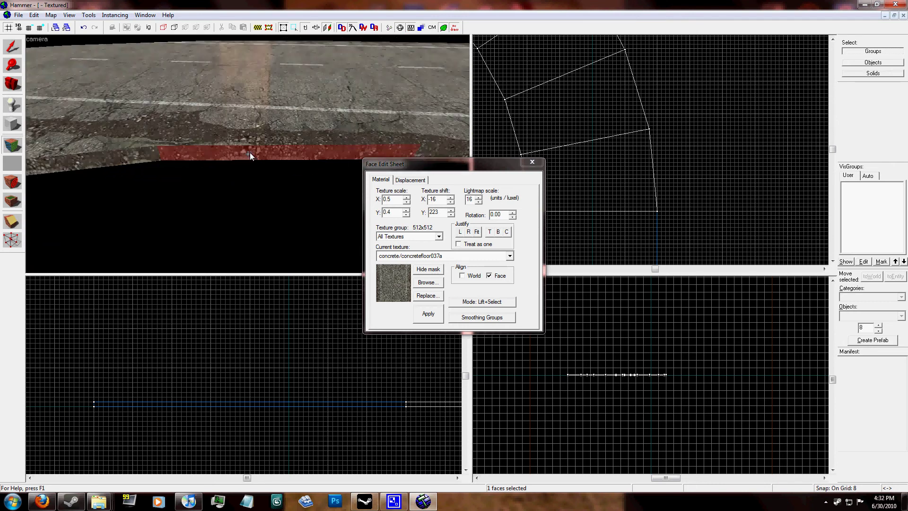
key("s")
key("d")
key("a")
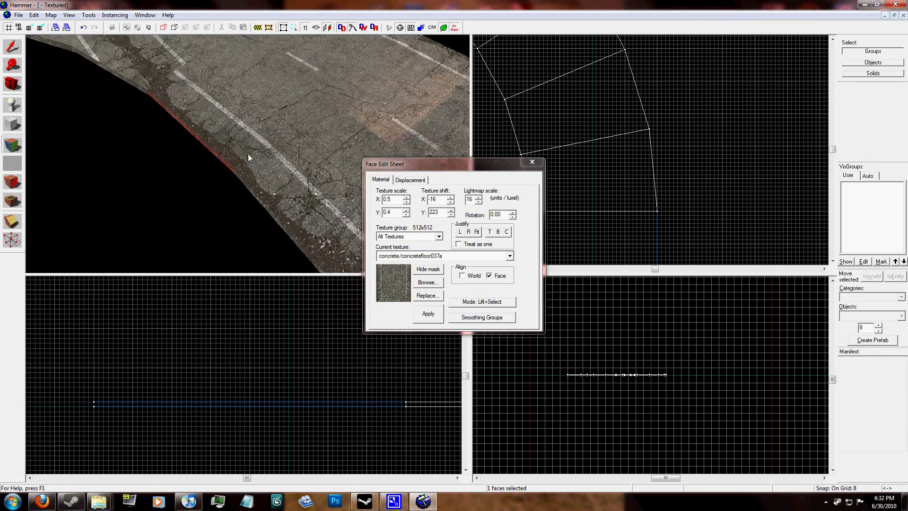
key("a")
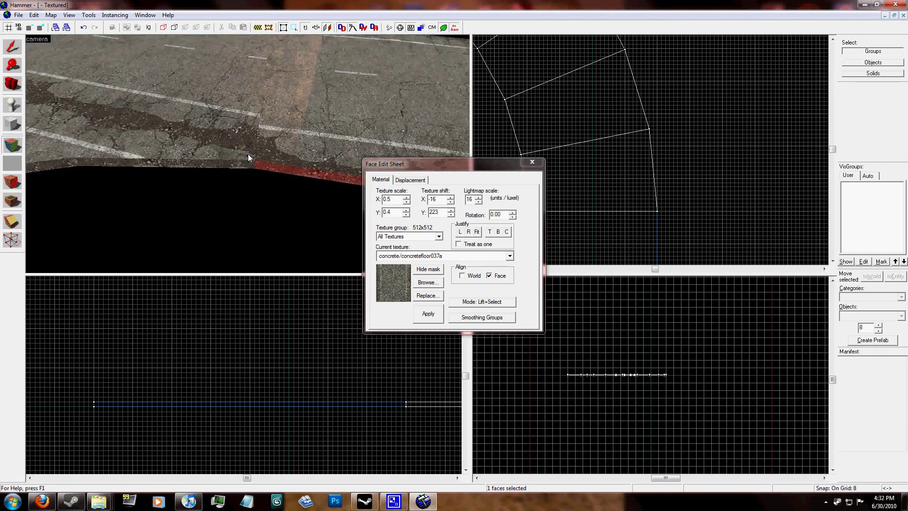
key("w")
left_click(247, 154)
key("s")
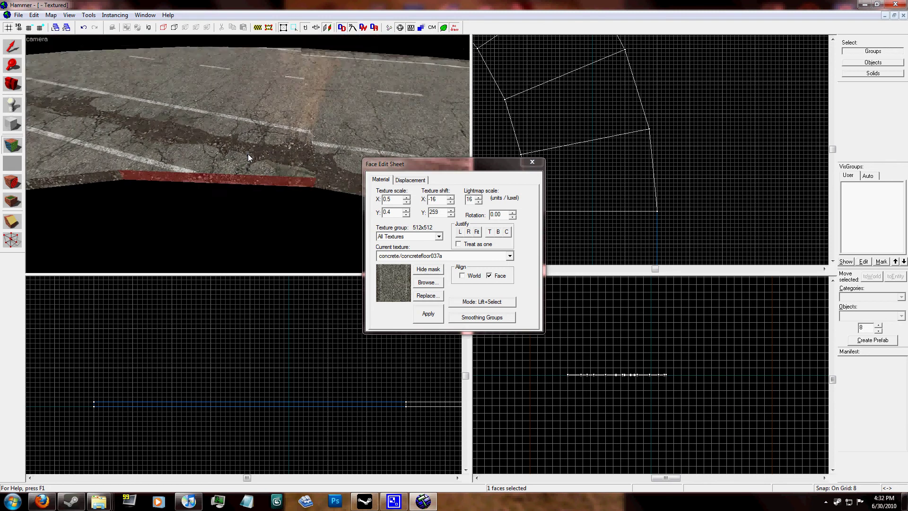
key("Right")
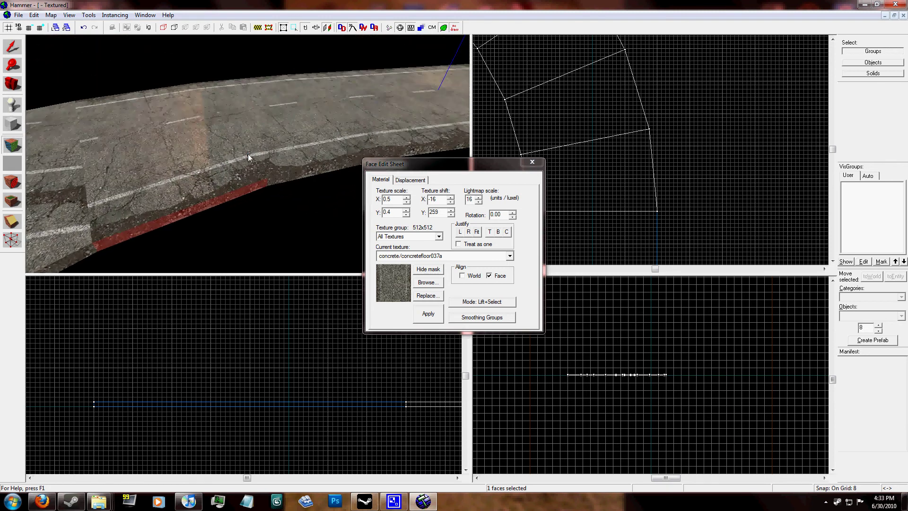
Wrap the concrete/concretefloor037a texture from one inner side face to the next, up to the end segment with the nodraw top.
key("d")
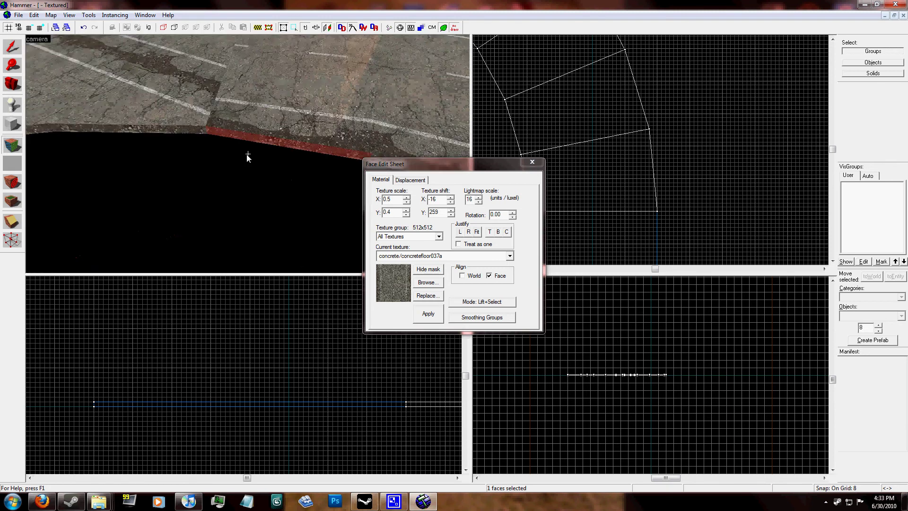
key("d")
left_click(247, 154)
left_click(247, 154)
left_click(247, 154)
key("a")
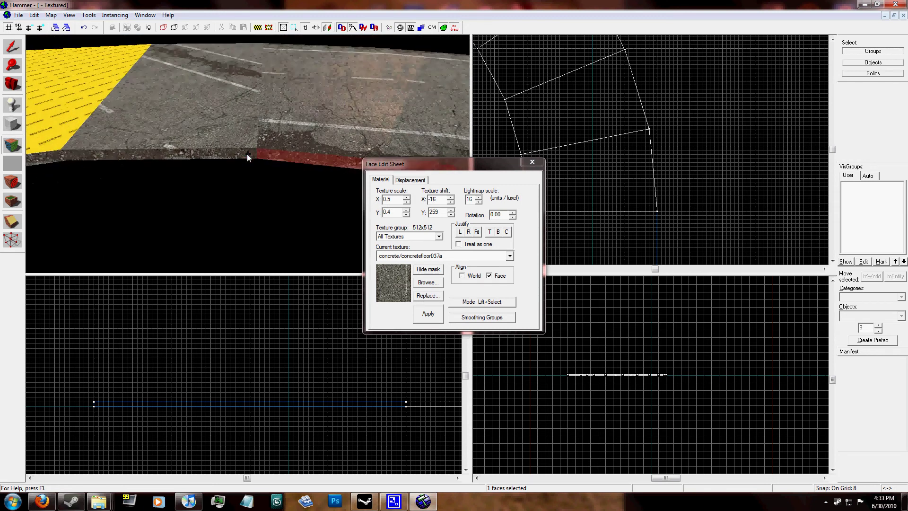
left_click(248, 154)
right_click(247, 154, "alt")
key("a")
left_click(248, 154)
right_click(248, 154, "alt")
key("a")
key("s")
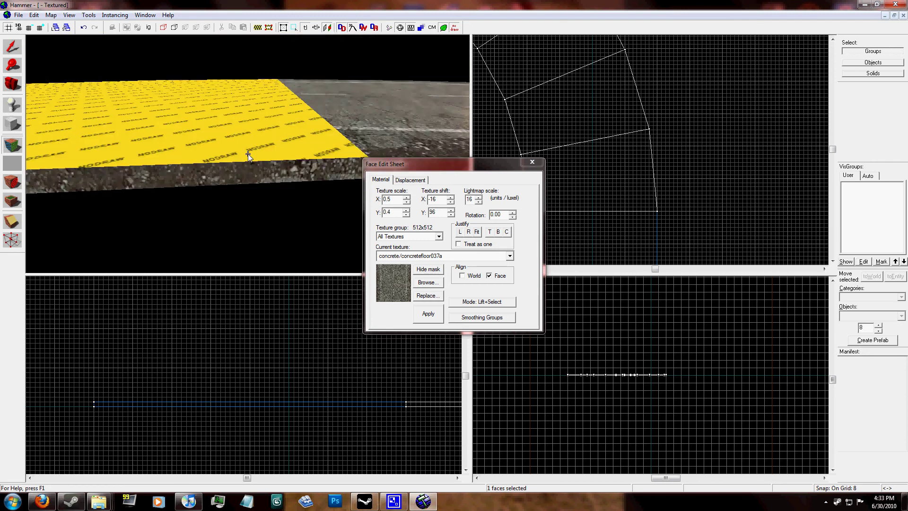
left_click(248, 154)
right_click(248, 154, "alt")
key("Down")
key("a")
left_click(248, 154)
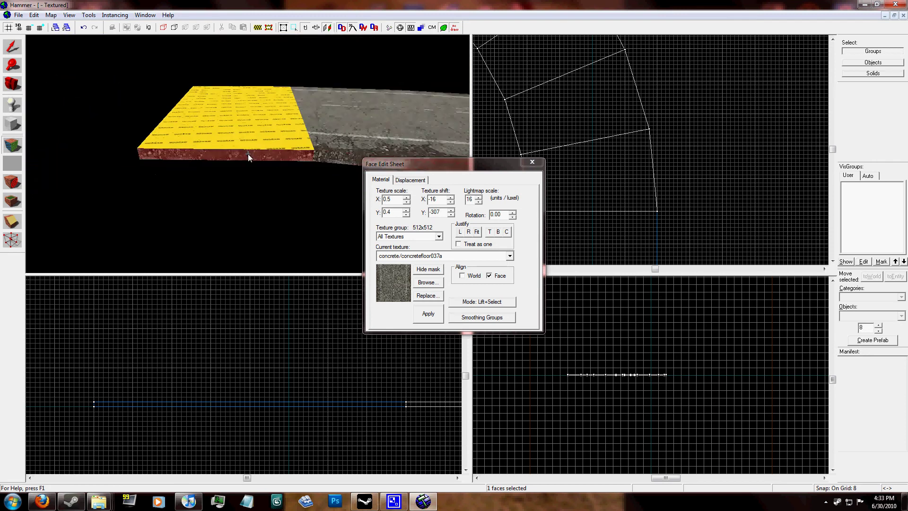
right_click(248, 154, "alt")
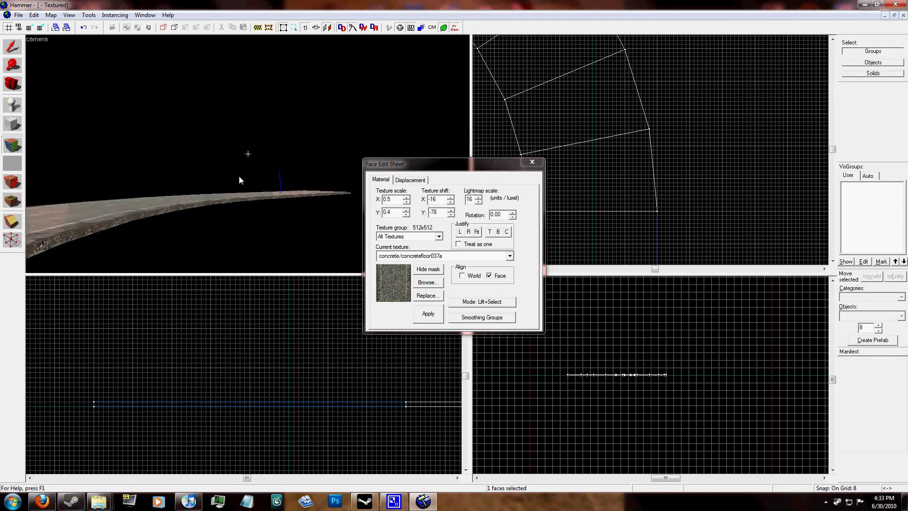
Examine the textured curve from above and along its inner edge, closing the face edit sheet.
key("w")
key("s")
key("Down")
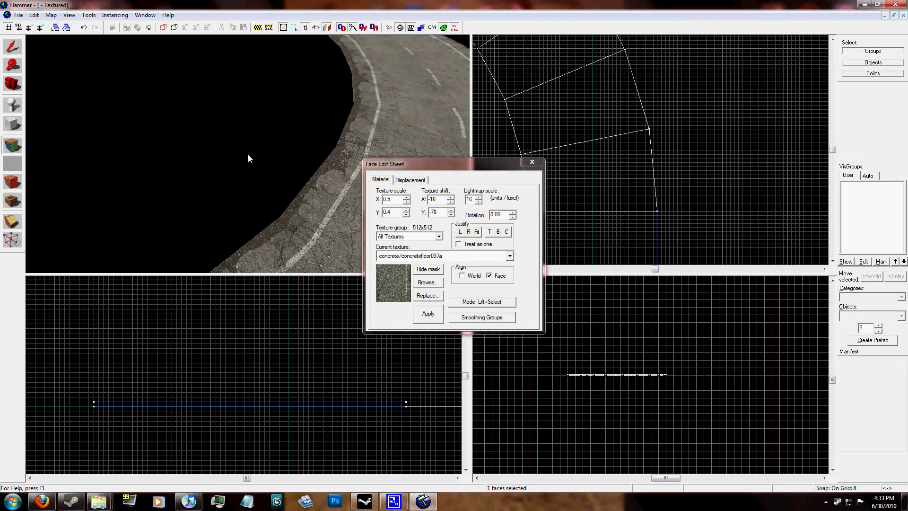
key("Left")
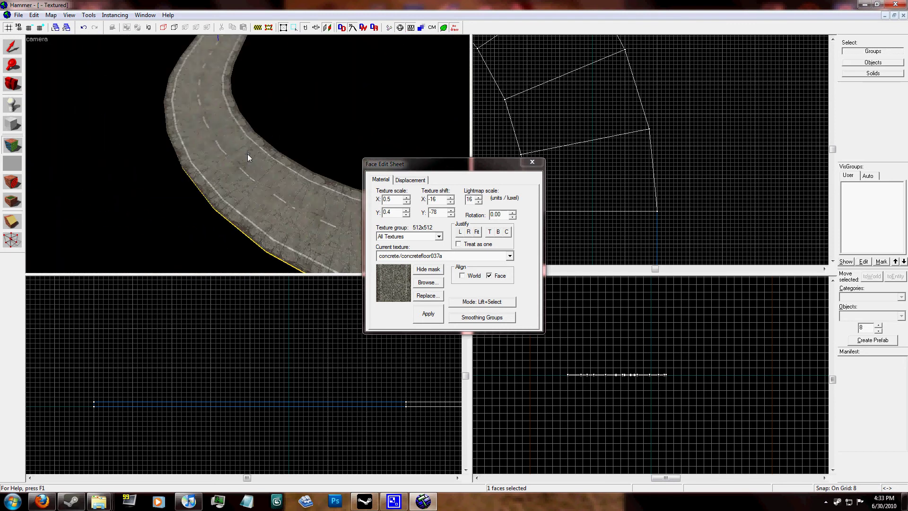
key("d")
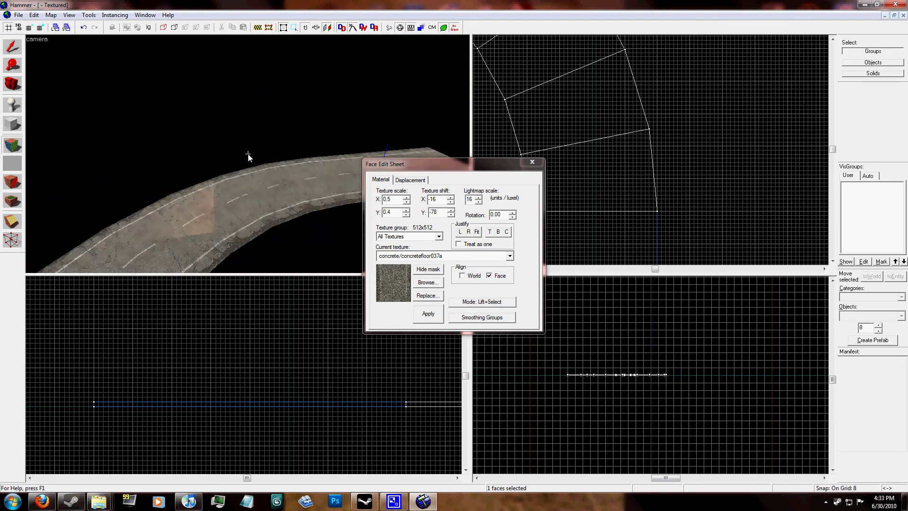
key("z")
left_click(533, 163)
scroll(709, 185, "down", 5)
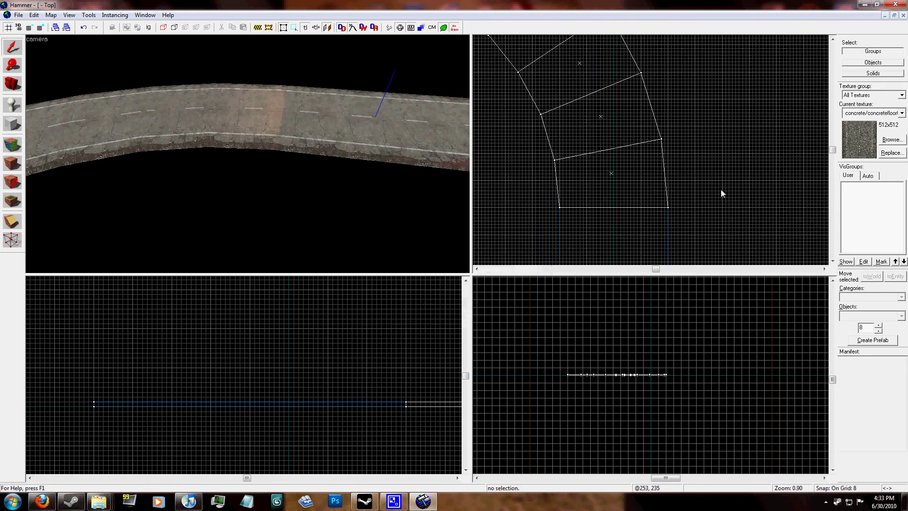
scroll(607, 115, "up", 2)
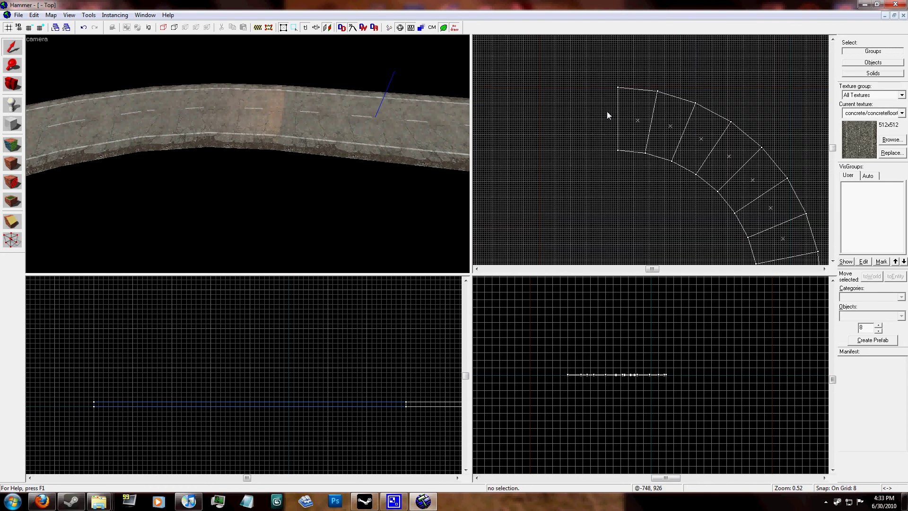
scroll(607, 115, "up", 1)
key("a")
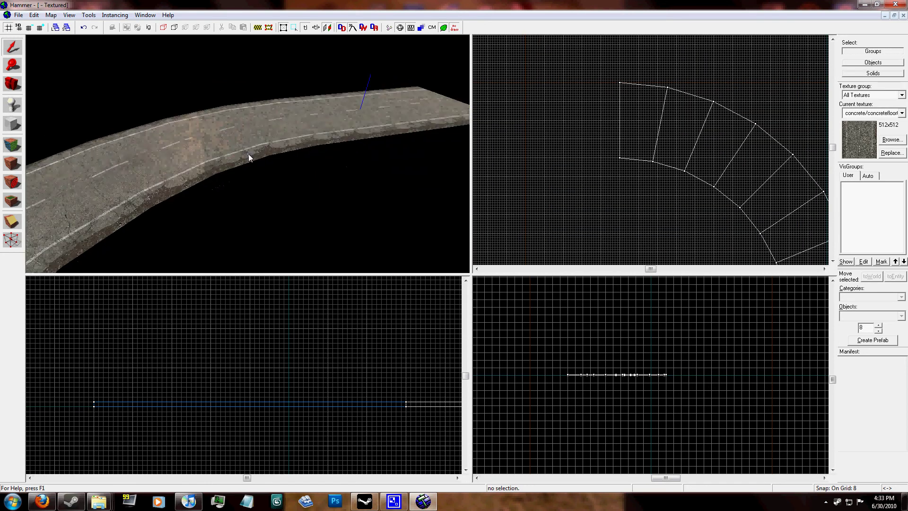
key("Left")
key("Left")
key("Left")
key("Left")
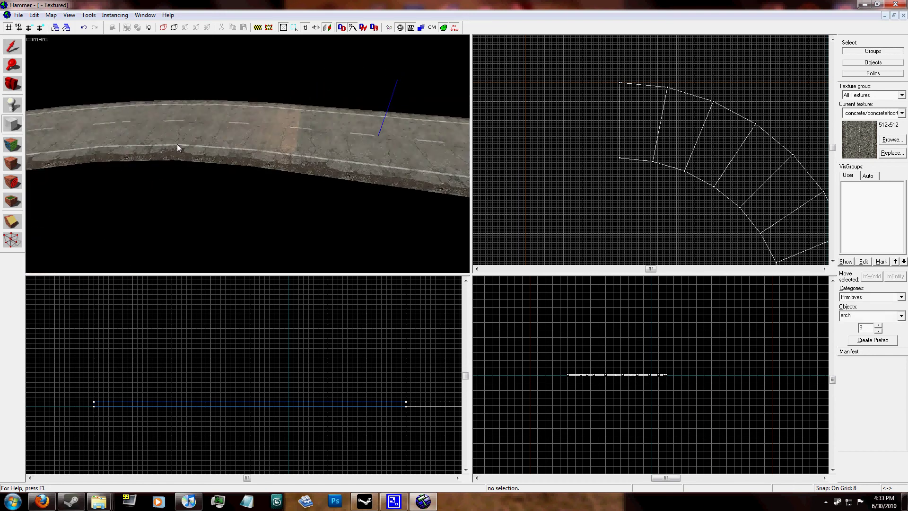
key("shift+s")
left_click(26, 130)
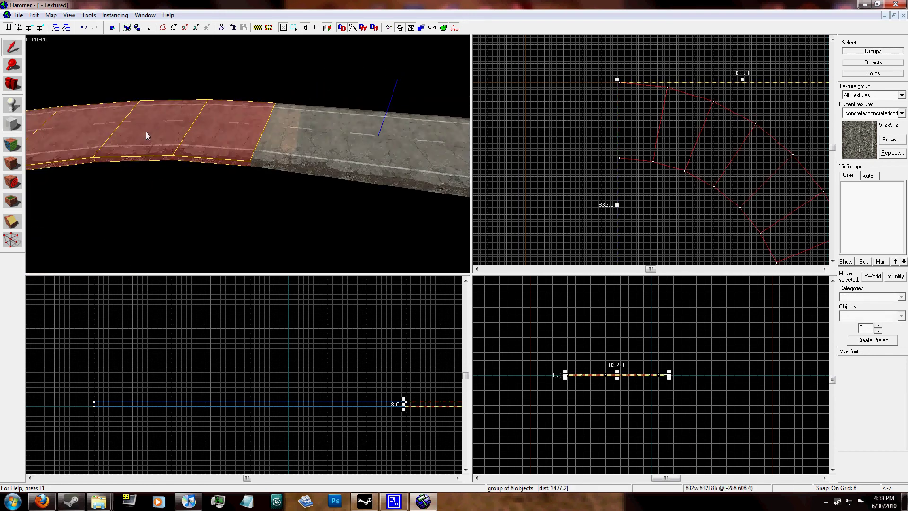
scroll(626, 137, "down", 6)
scroll(690, 217, "up", 15)
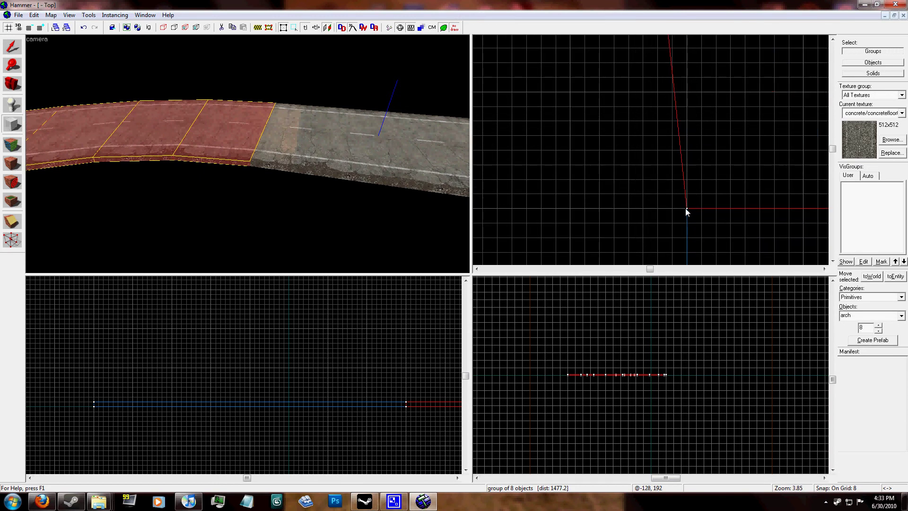
scroll(535, 286, "down", 14)
left_click_drag(686, 209, 559, 256)
scroll(629, 204, "up", 4)
left_click_drag(610, 210, 641, 205)
key("z")
key("a")
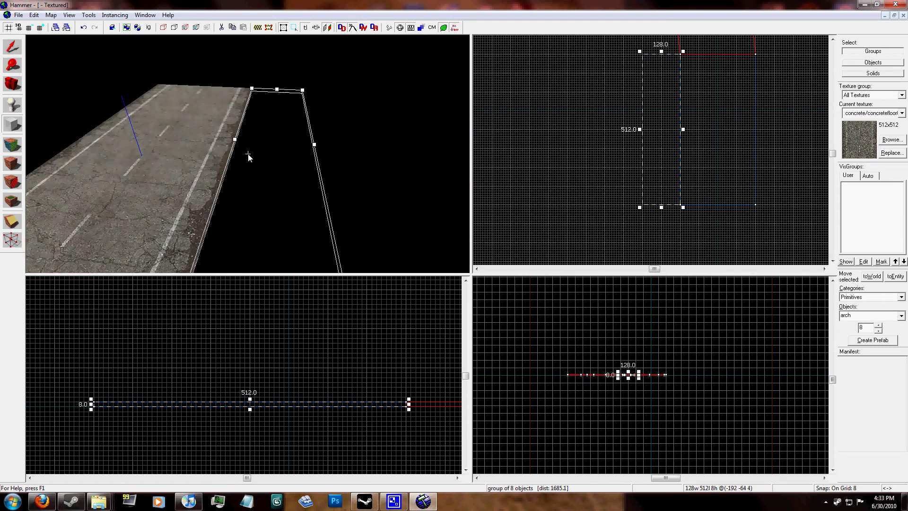
key("z")
key("Return")
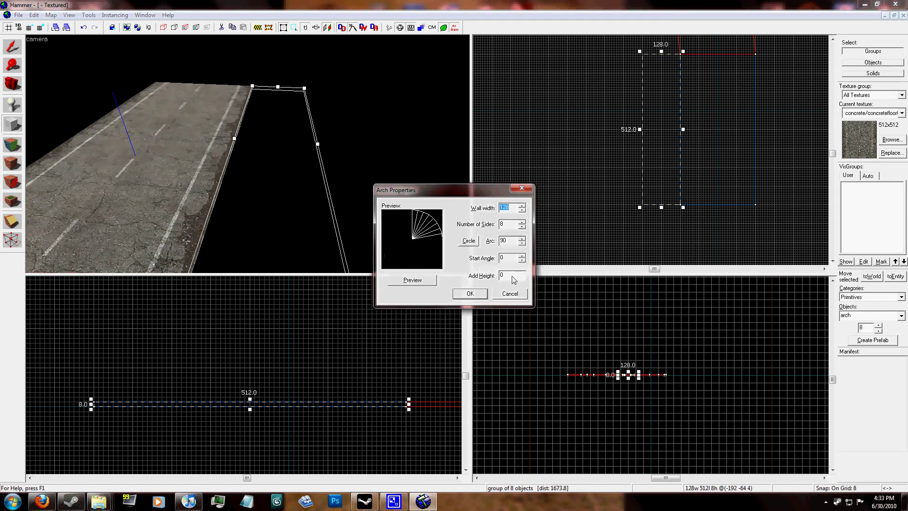
left_click(507, 297)
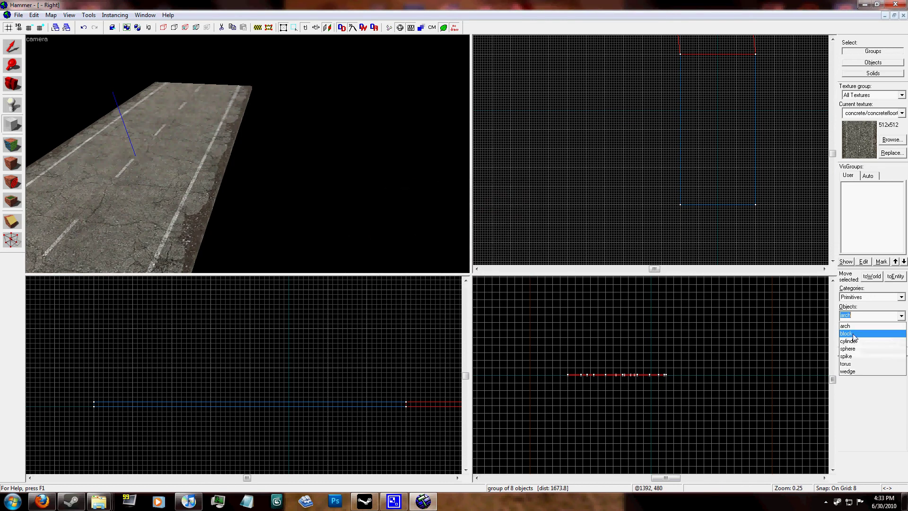
Create a block 128 units wide, 512 long and 8 high along the straight road's inner side.
scroll(681, 55, "up", 6)
left_click_drag(645, 60, 530, 195)
scroll(568, 106, "down", 7)
left_click_drag(574, 135, 577, 220)
scroll(580, 219, "up", 4)
key("z")
key("Return")
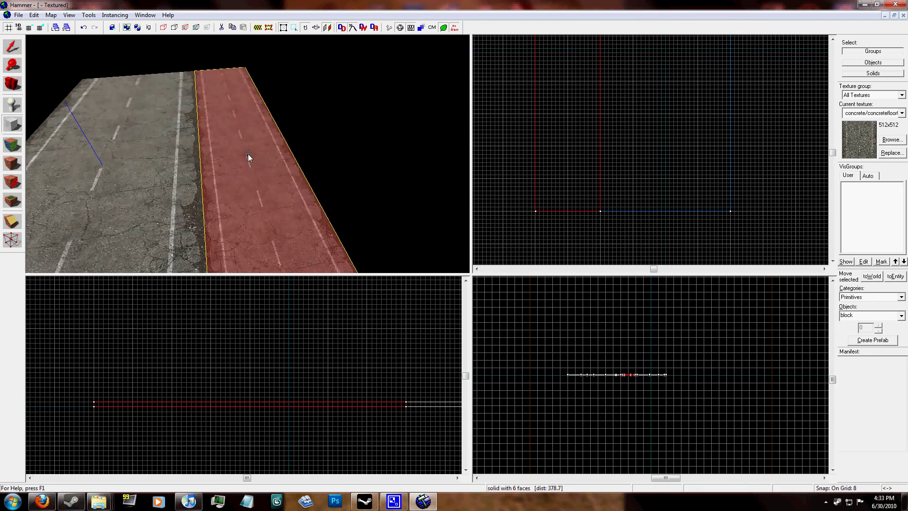
Apply the tools/toolsnodraw texture to all faces of the new sidewalk block.
key("z")
left_click(2, 143)
left_click(510, 256)
left_click(421, 284)
left_click(427, 313)
Texture the sidewalk block's top face with concrete/concretefloor028c and close the face edit sheet.
left_click(212, 189)
left_click(419, 283)
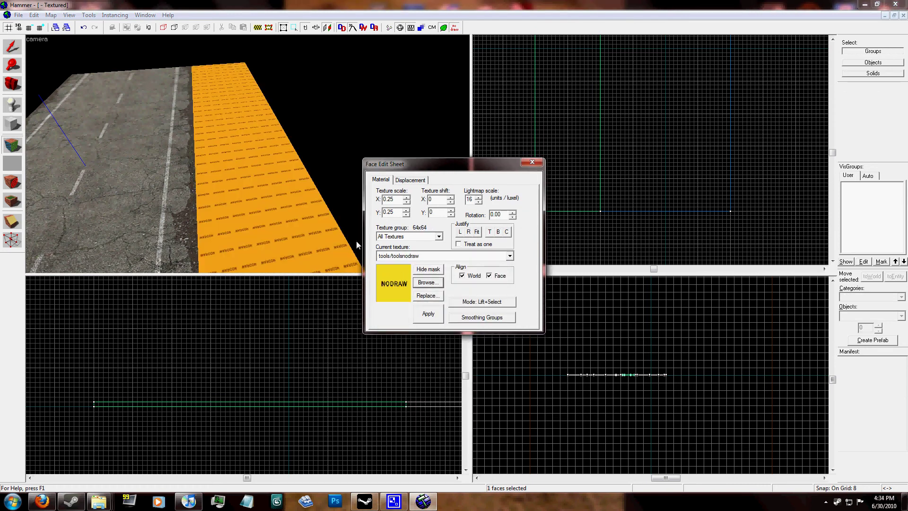
scroll(307, 210, "up", 2)
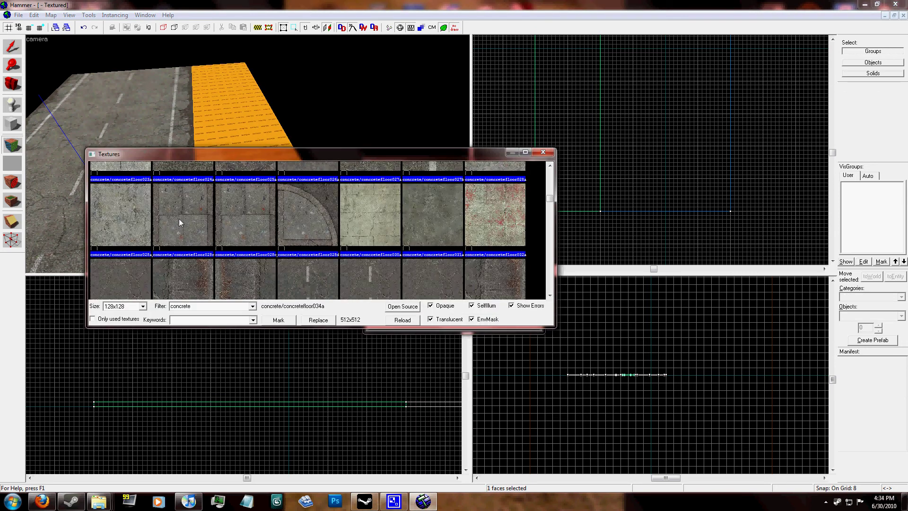
double_click(179, 218)
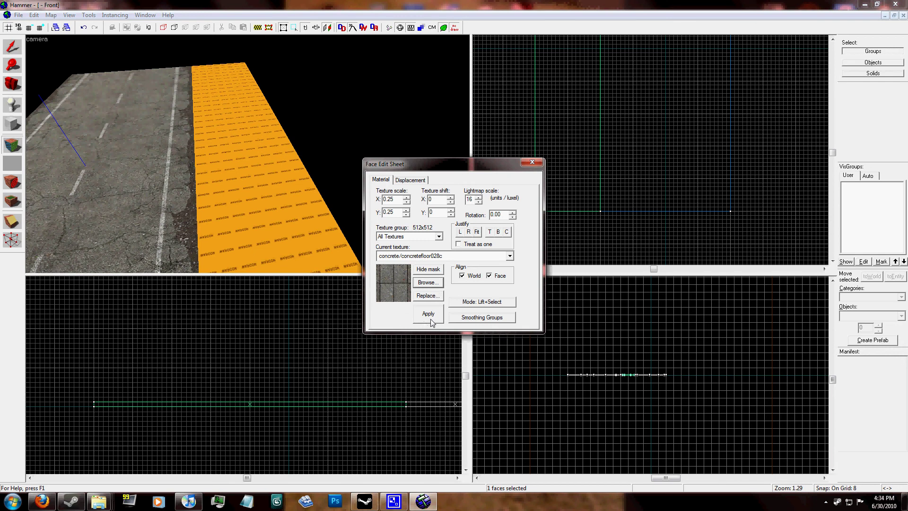
left_click(431, 319)
left_click(530, 163)
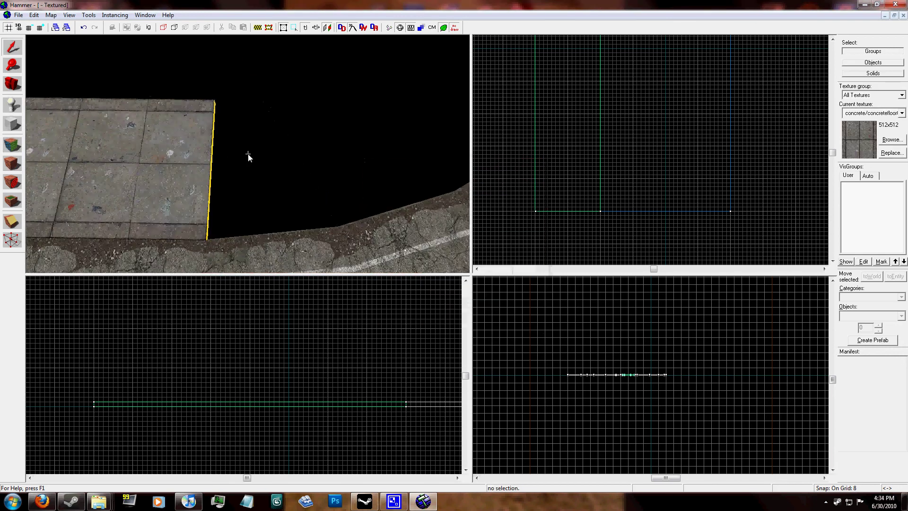
Select the sidewalk block and examine where its corner meets the inner edge of the road arch.
key("a")
key("z")
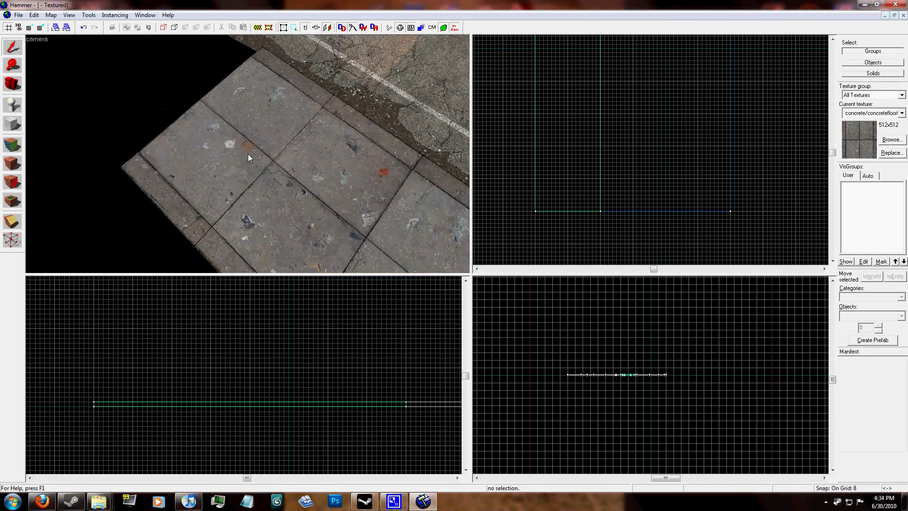
left_click(249, 158)
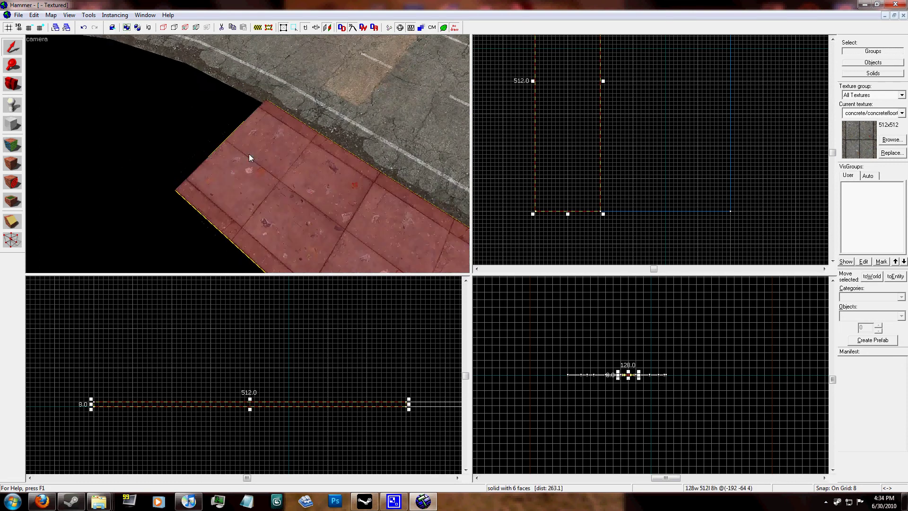
scroll(624, 199, "down", 14)
scroll(625, 183, "up", 5)
scroll(660, 206, "up", 10)
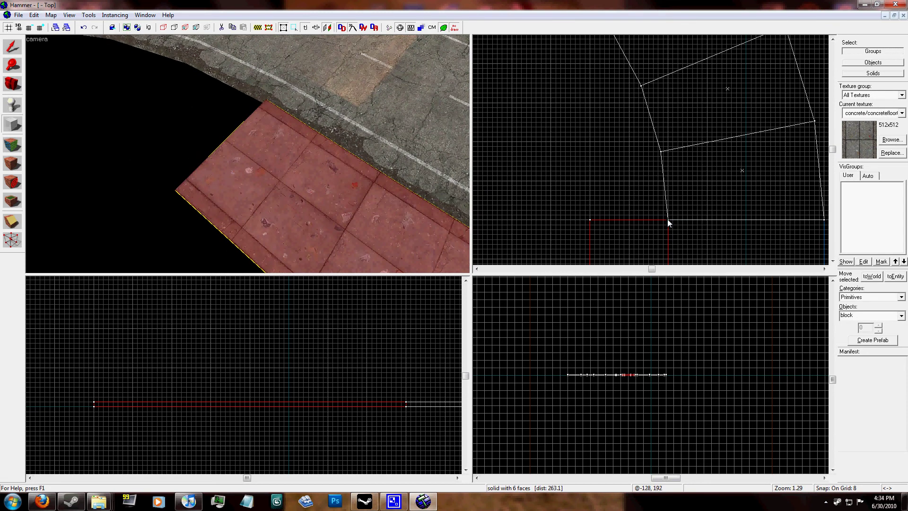
scroll(672, 219, "down", 6)
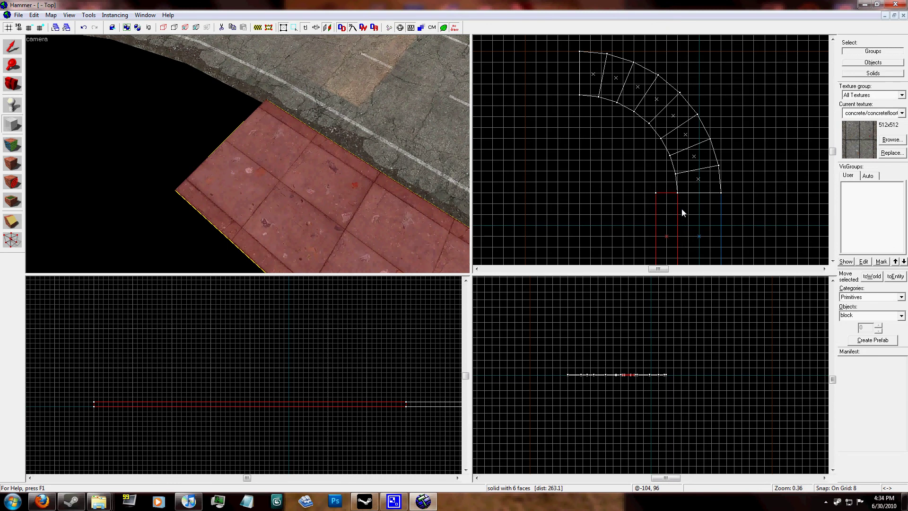
scroll(694, 186, "up", 3)
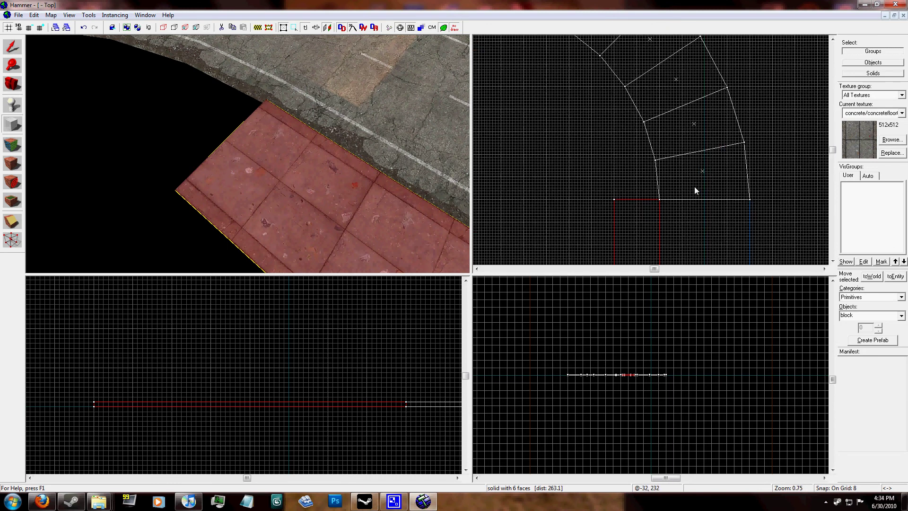
scroll(609, 189, "up", 1)
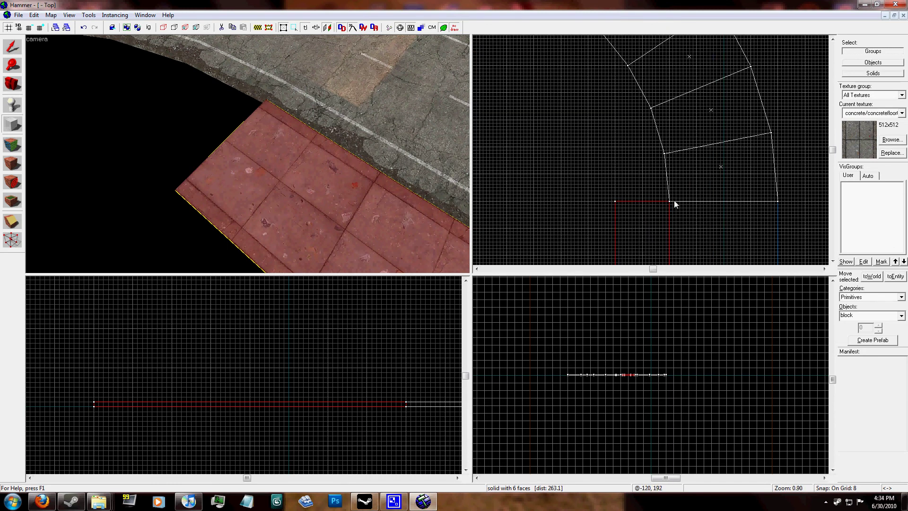
Create a 576 by 576 by 8 unit sidewalk arch with 8 sides and a 90-degree arc, its wall as wide as the straight sidewalk.
scroll(675, 202, "up", 3)
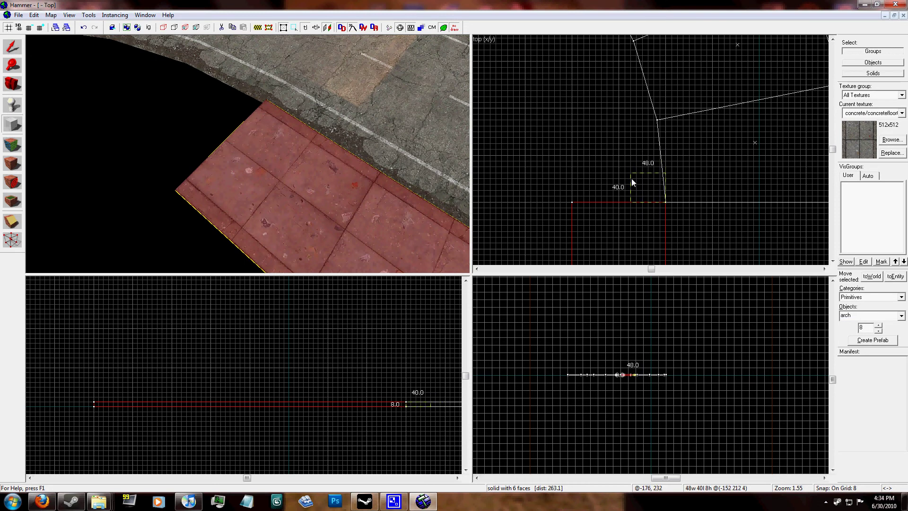
scroll(458, 24, "down", 10)
left_click_drag(457, 24, 622, 128)
scroll(620, 125, "up", 11)
key("z")
key("s")
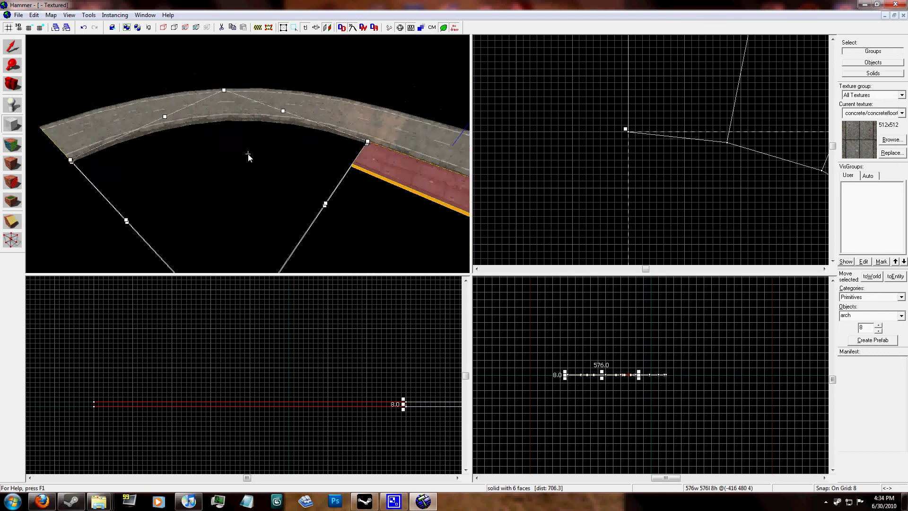
key("Return")
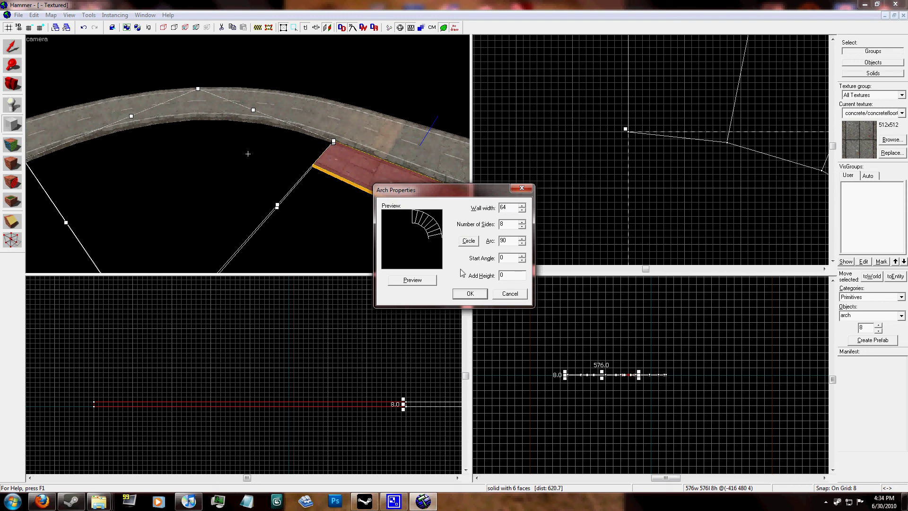
left_click(470, 293)
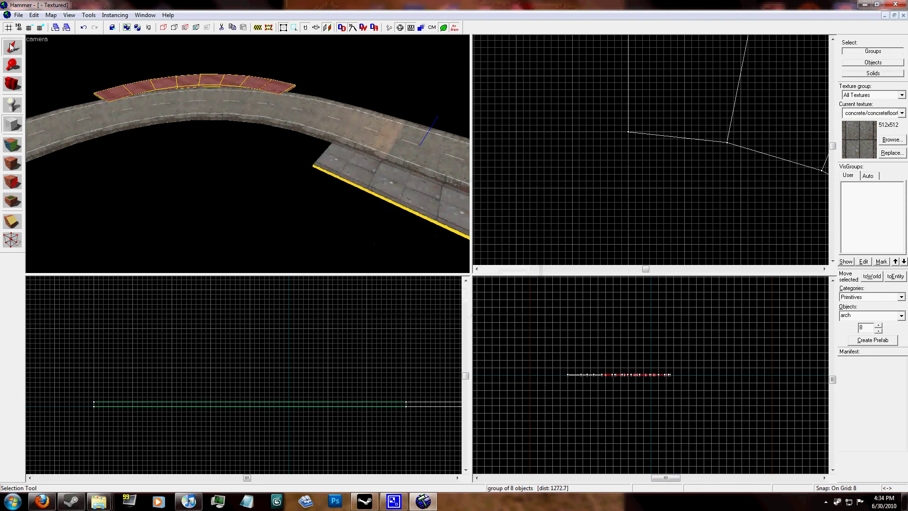
Move the sidewalk arch against the road arch's inner edge, joining the straight sidewalk, and check the fit at both ends.
scroll(602, 132, "down", 12)
left_click_drag(658, 154, 722, 179)
scroll(634, 180, "up", 14)
scroll(722, 177, "down", 4)
scroll(652, 158, "up", 6)
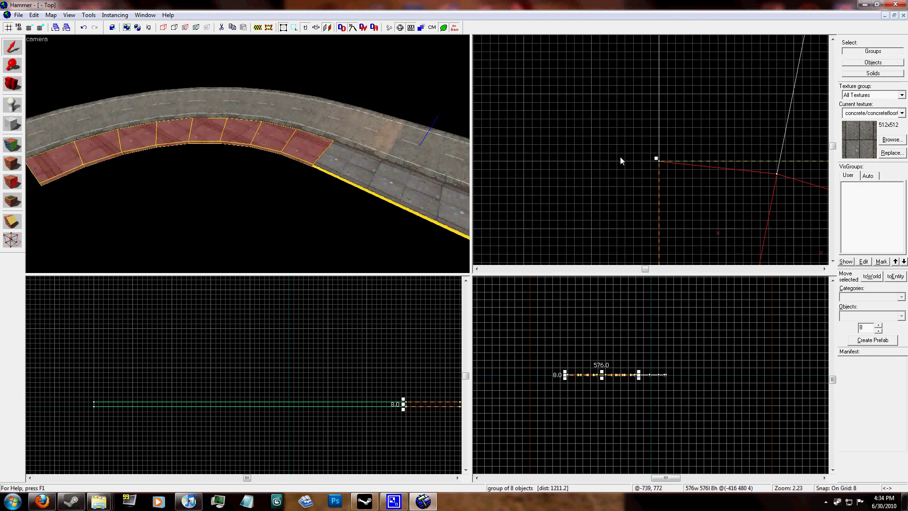
scroll(620, 158, "down", 6)
scroll(654, 213, "up", 3)
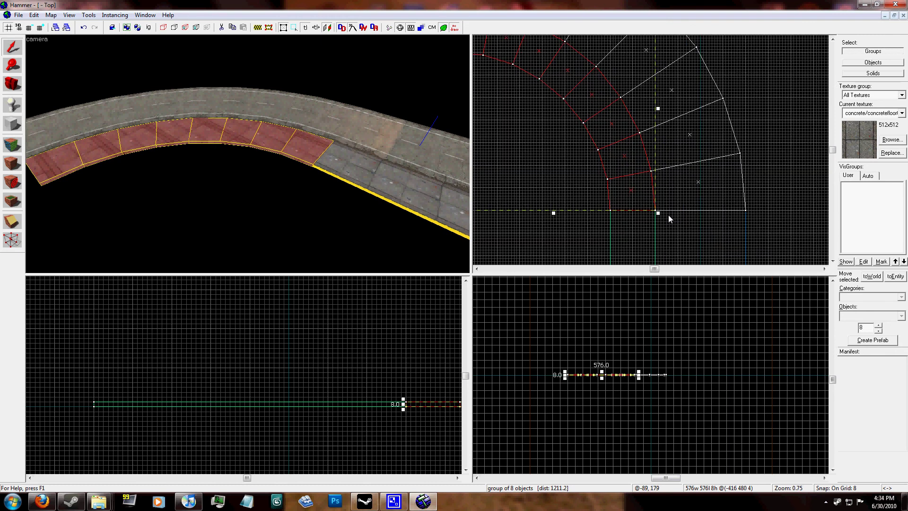
scroll(657, 220, "up", 3)
scroll(699, 237, "down", 6)
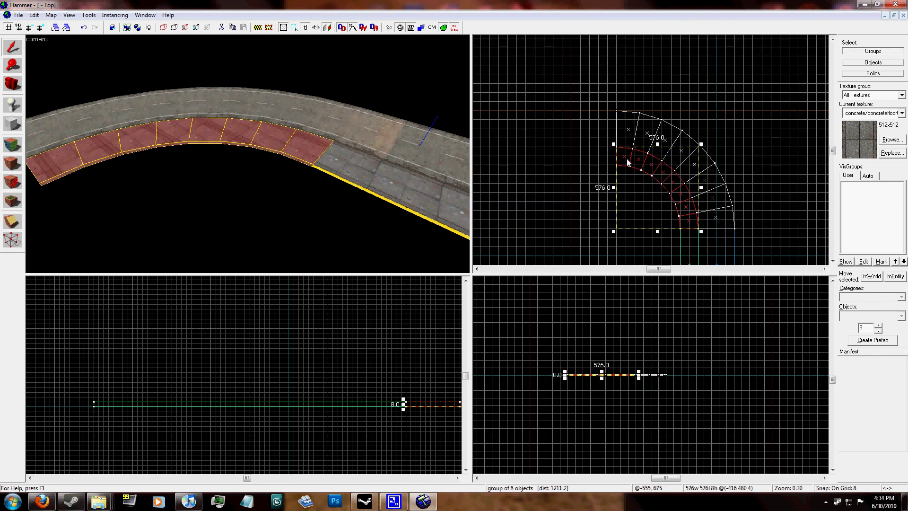
Apply the tools/toolsnodraw texture to all faces of the sidewalk arch.
scroll(623, 158, "up", 3)
scroll(623, 158, "up", 1)
left_click(570, 131)
left_click(302, 143)
key("z")
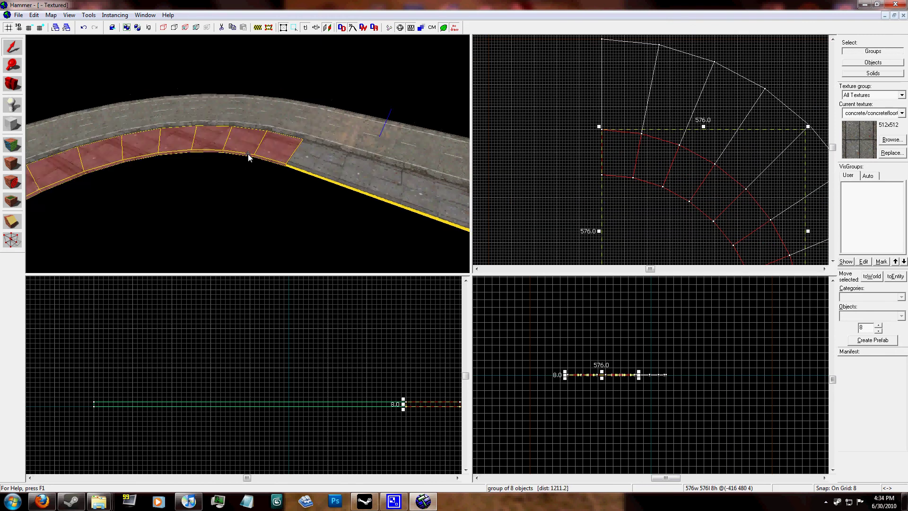
scroll(248, 157, "up", 3)
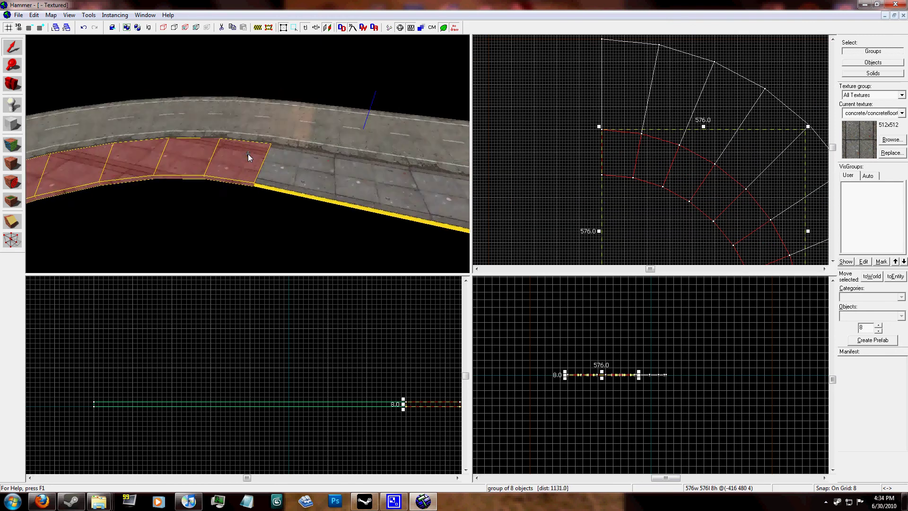
left_click(12, 151)
left_click(449, 259)
left_click(425, 301)
left_click(427, 311)
Wrap concrete/concretefloor028c from the straight sidewalk's top onto its inner side face and on to the arch's first inner side faces.
key("z")
key("w")
key("s")
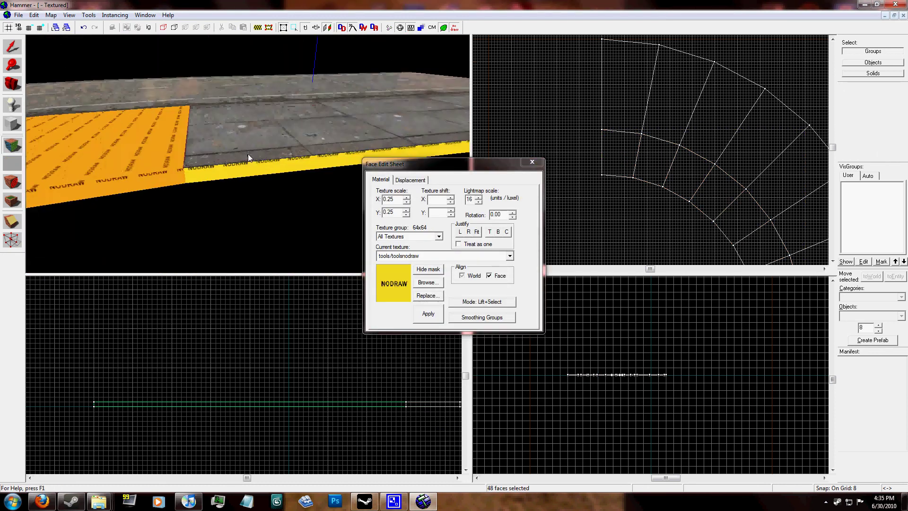
left_click(248, 158)
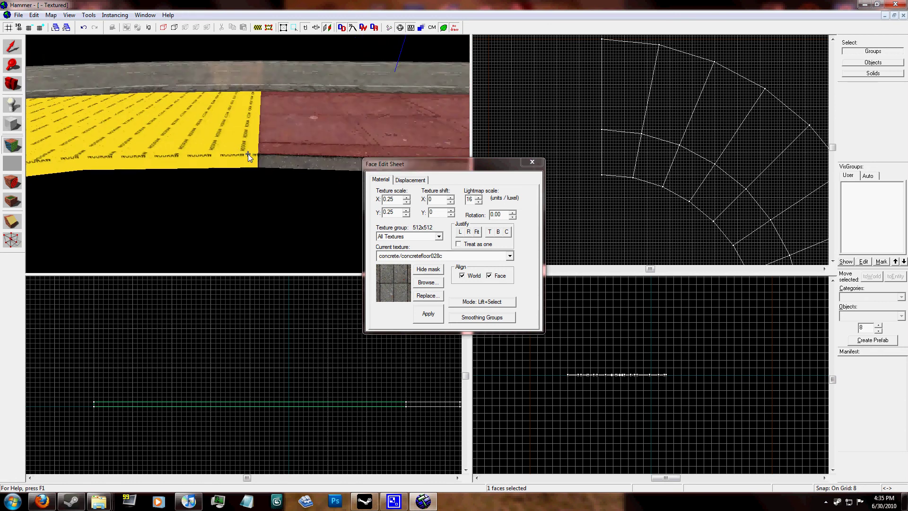
left_click(248, 154)
right_click(248, 155, "alt")
left_click(248, 155)
right_click(247, 154, "alt")
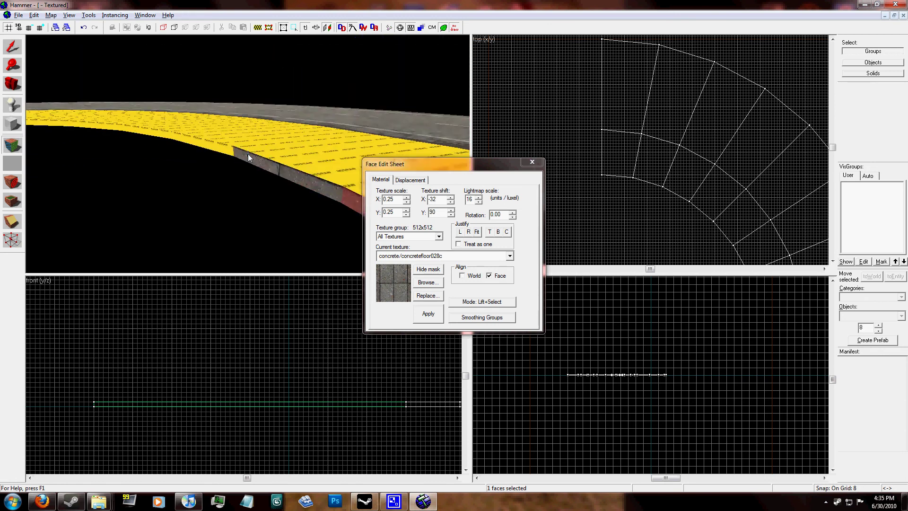
Continue wrapping concrete/concretefloor028c segment by segment along the remaining inner side faces of the sidewalk arch.
key("w")
left_click(248, 155)
right_click(248, 155, "alt")
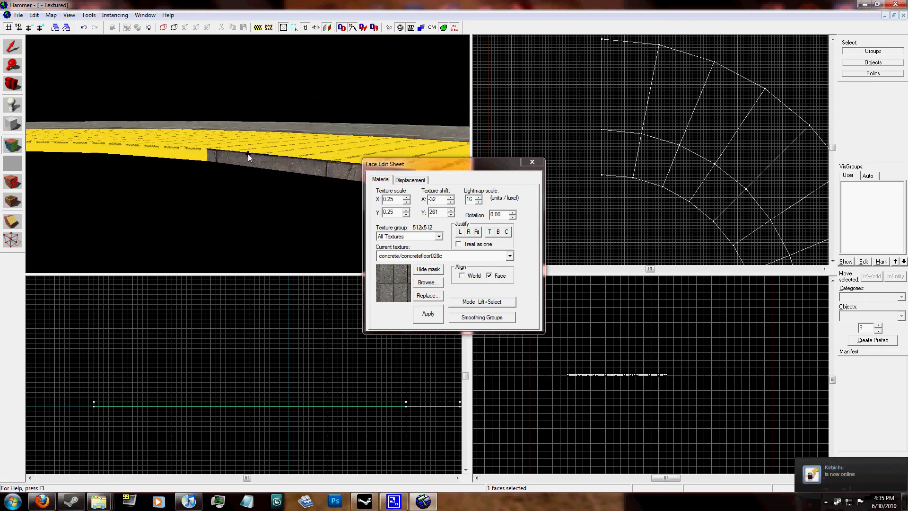
left_click(248, 154)
key("w")
right_click(248, 155, "alt")
left_click(248, 154)
right_click(247, 154, "alt")
left_click(248, 156)
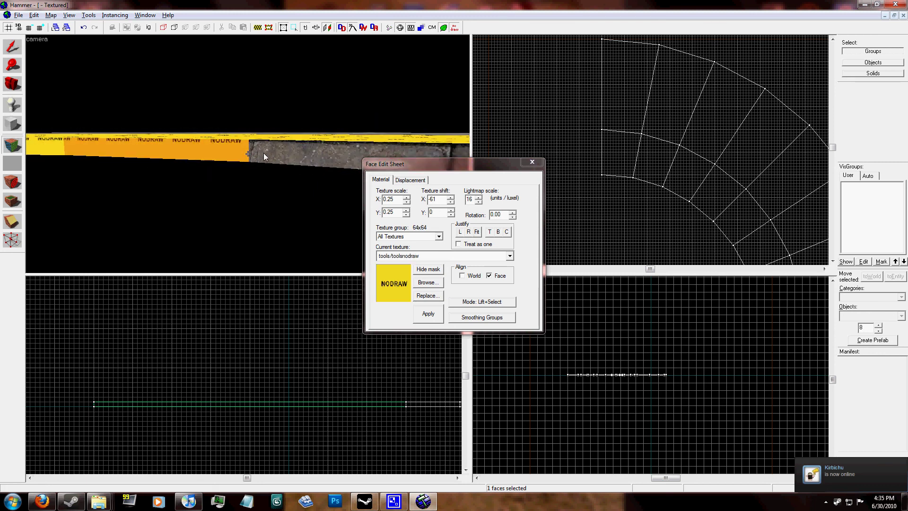
left_click(249, 156)
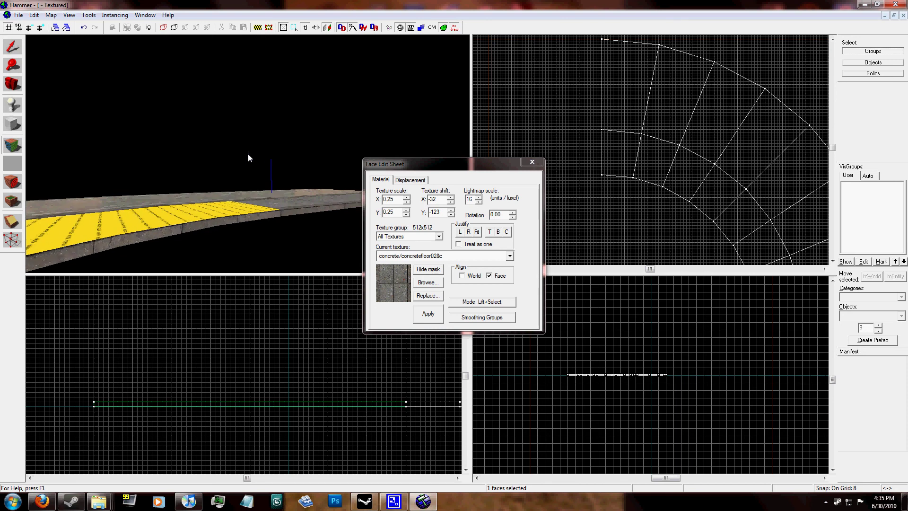
Wrap the concrete texture from the inner side faces onto the sidewalk arch's first top faces, and reduce the grid to 4 units.
key("w")
left_click(248, 154)
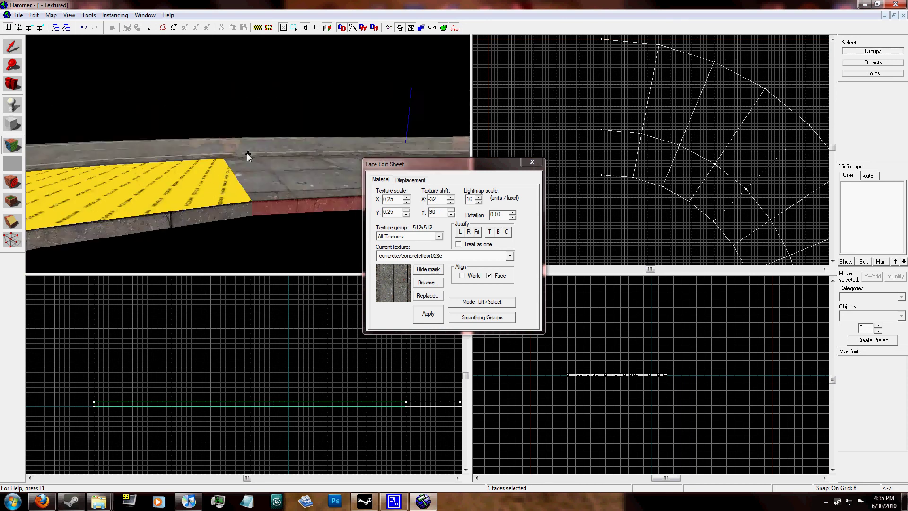
left_click(248, 154)
right_click(247, 154, "alt")
key("bracketleft")
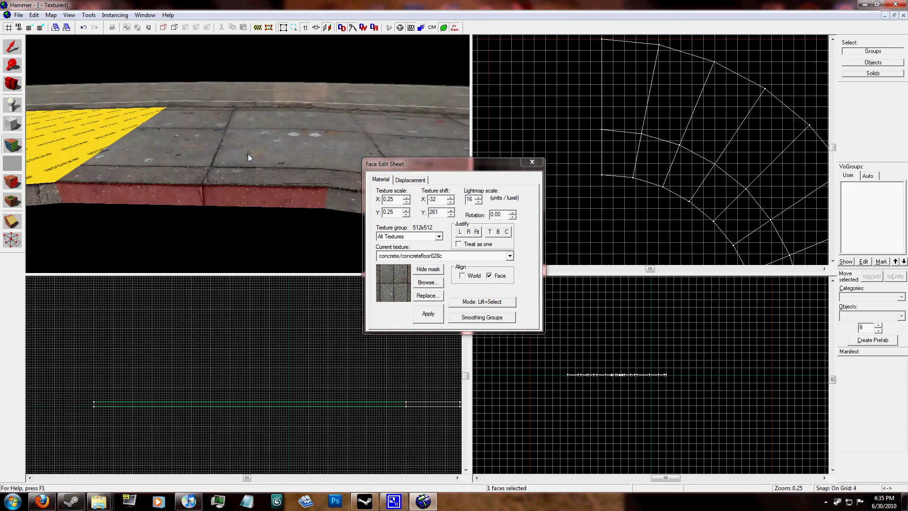
left_click(248, 154)
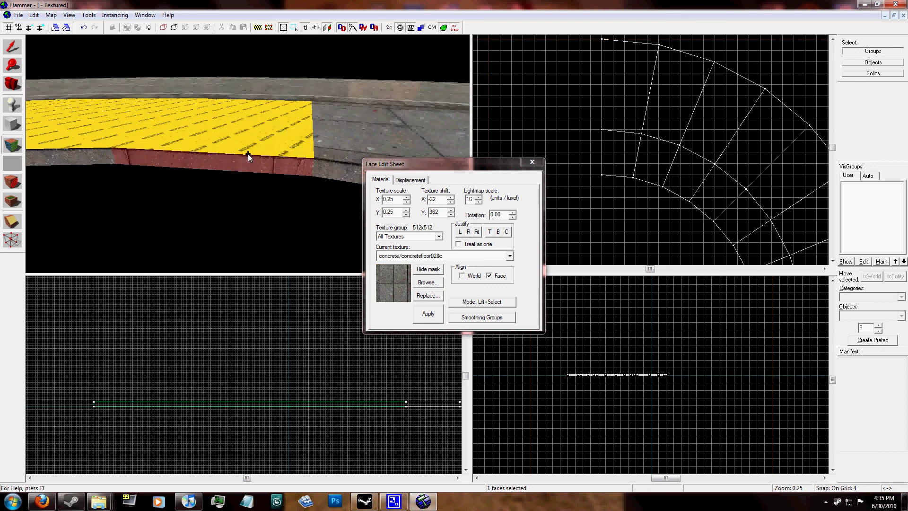
Wrap the concrete texture from each inner side face onto the remaining top faces up to the sidewalk arch's far end.
left_click(247, 154)
right_click(248, 154, "alt")
key("a")
left_click(248, 154)
right_click(248, 154, "alt")
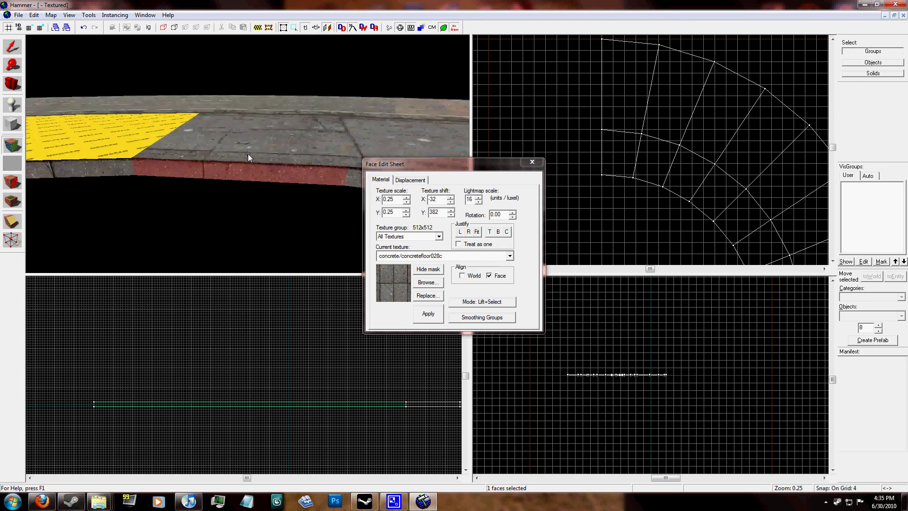
scroll(248, 156, "down", 4)
scroll(247, 156, "down", 10)
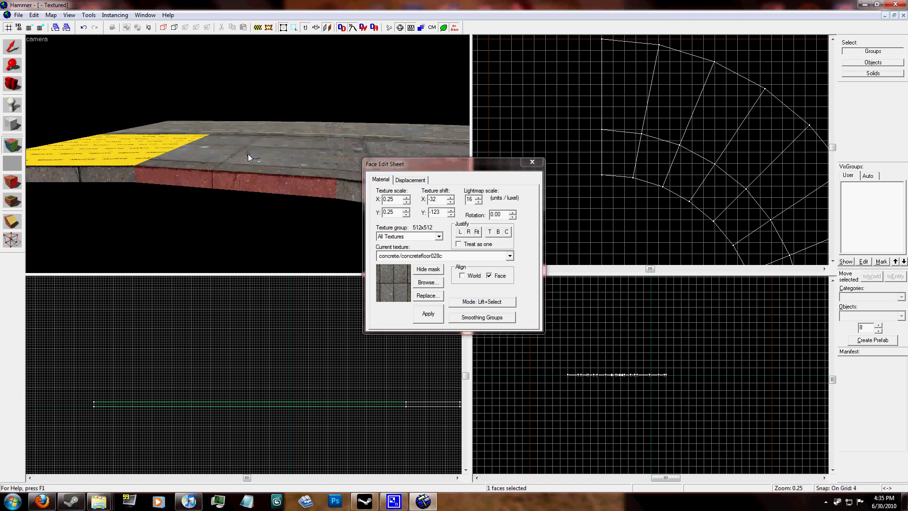
scroll(248, 156, "up", 6)
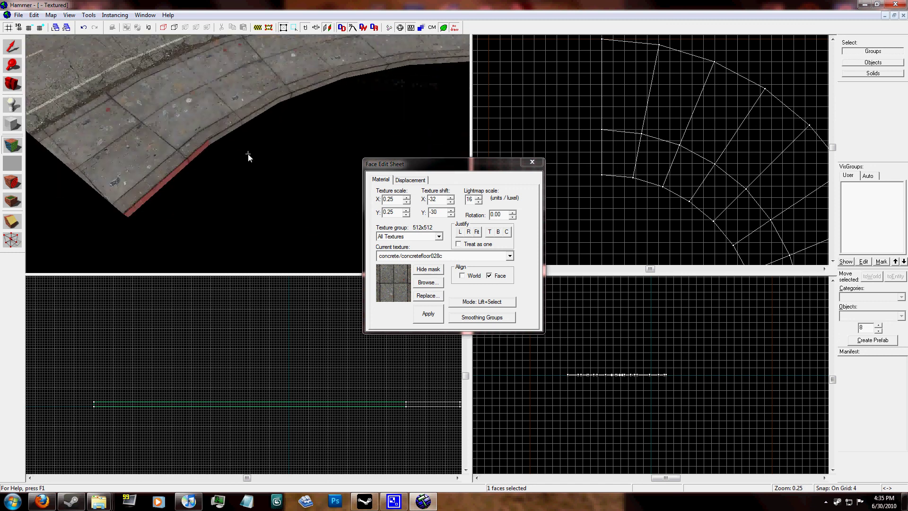
Examine the wrapped sidewalk texture along the whole curve beside the road from several directions.
key("w")
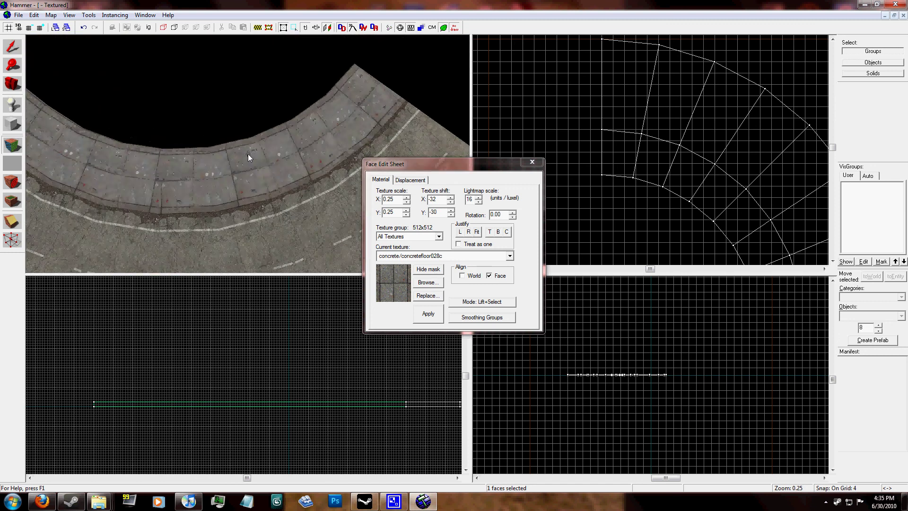
key("Left")
key("Left")
key("Left")
key("Left")
key("Left")
key("Left")
key("Left")
key("Left")
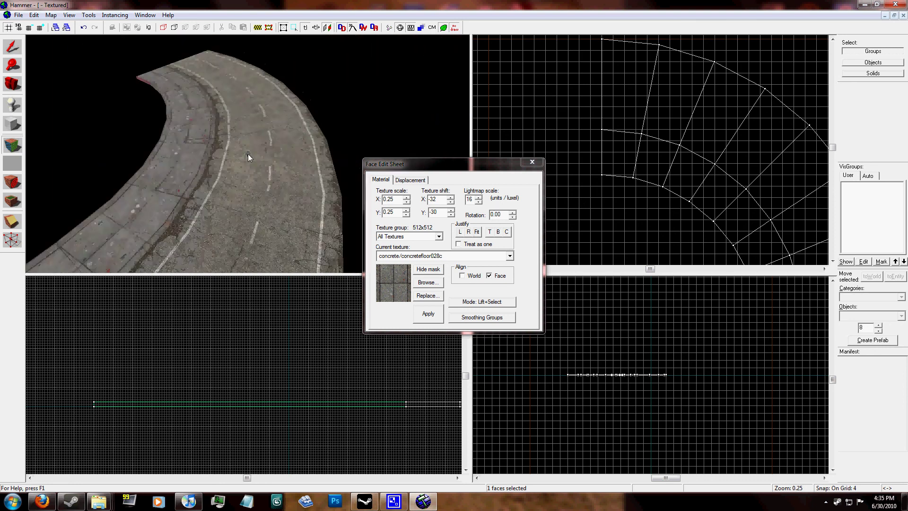
key("Left")
key("Left")
key("Left")
key("Left")
key("Left")
key("Left")
key("Left")
key("Left")
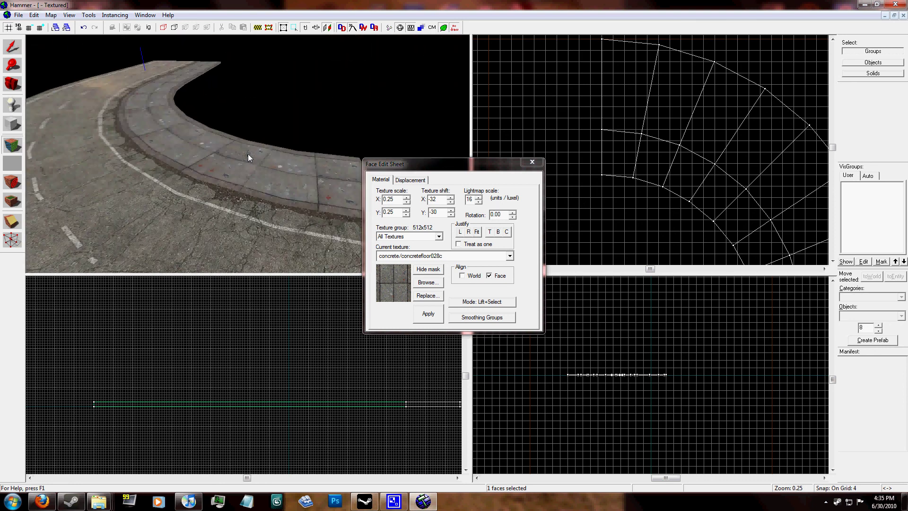
Close the face edit sheet and stretch the sidewalk arch's top upward by 4 units to form a raised curb.
left_click(532, 162)
left_click(298, 224)
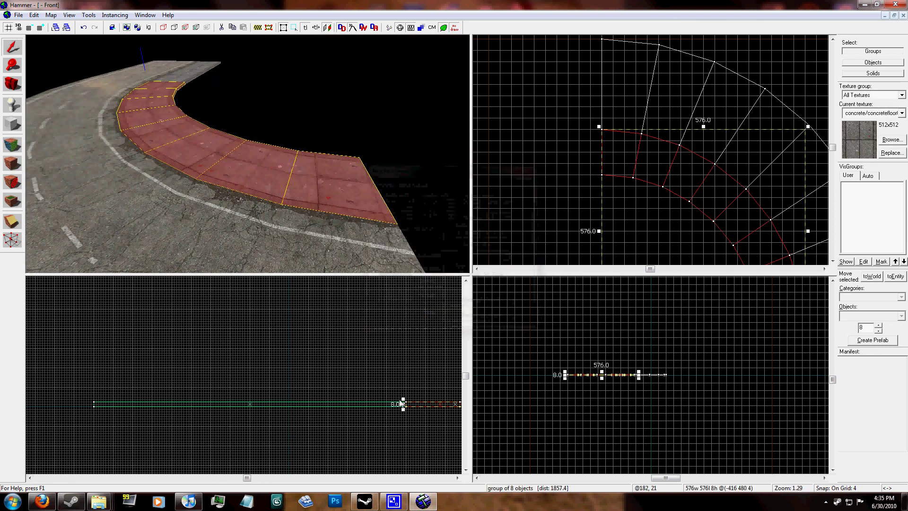
scroll(401, 403, "up", 6)
left_click_drag(422, 407, 422, 397)
left_click(415, 371)
Stretch the straight sidewalk block's top upward by 4 units to match the arch's height.
key("z")
left_click(248, 156)
key("w")
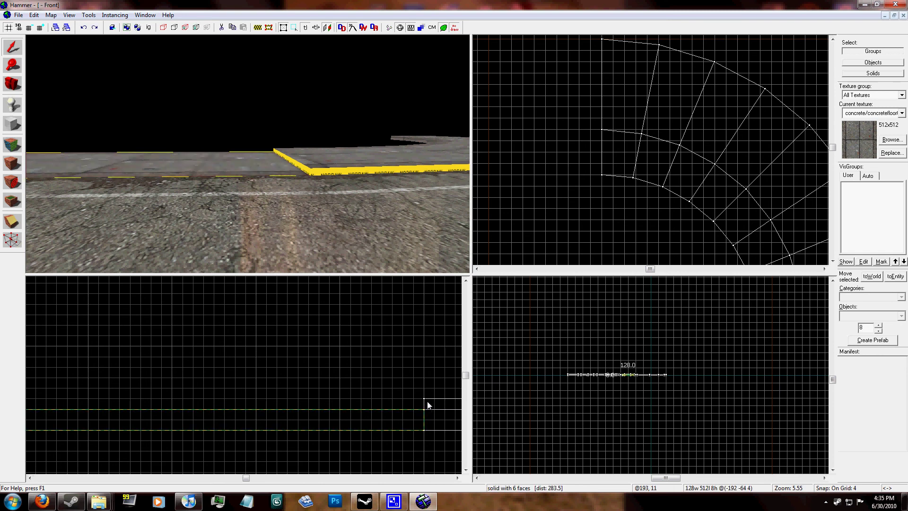
left_click(421, 377)
Examine the raised curb and the finished road and sidewalk from the straight section around to the far end of the curve.
key("z")
key("w")
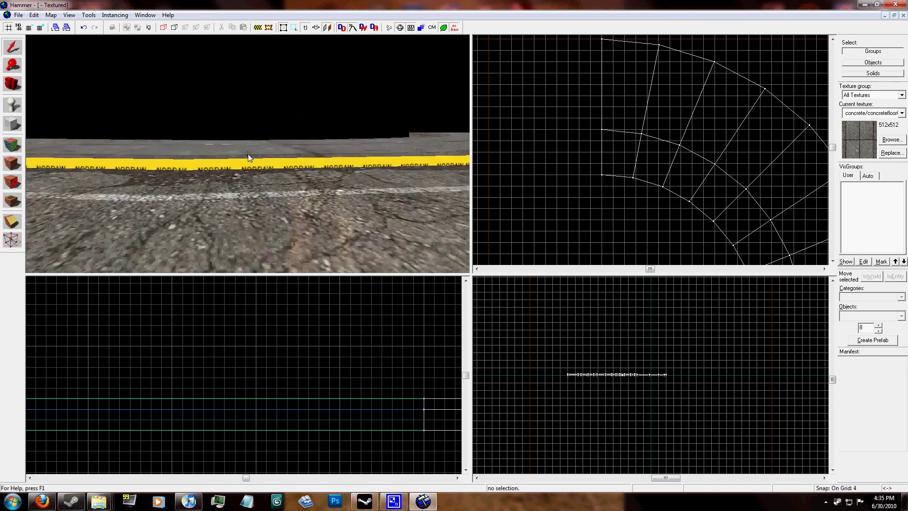
key("s")
key("Down")
key("w")
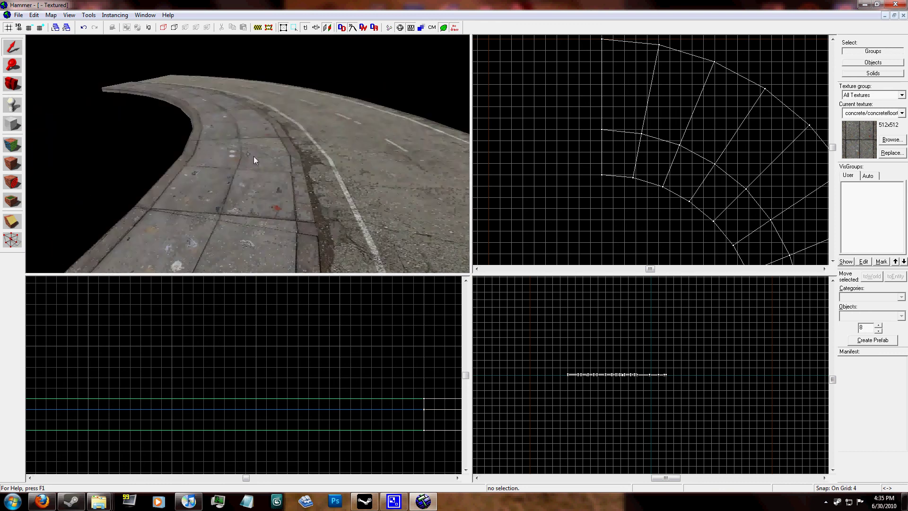
key("w")
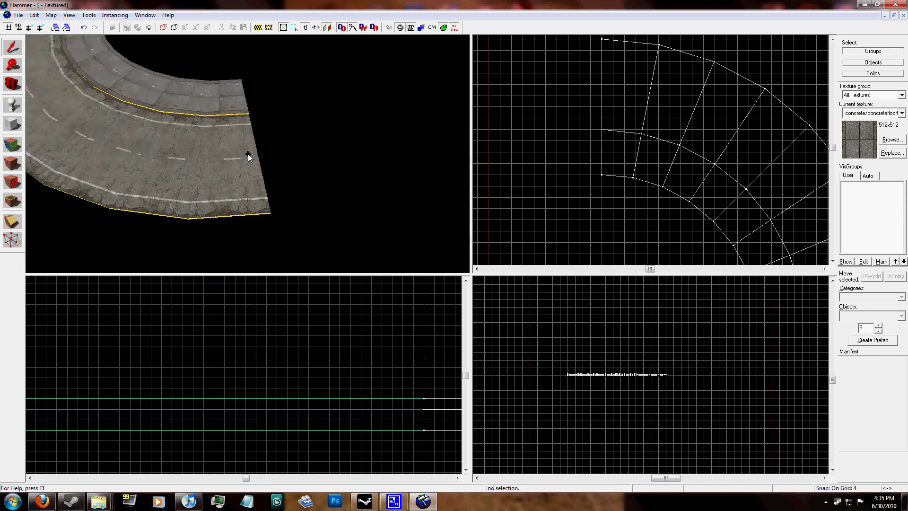
left_click(248, 154)
key("z")
scroll(559, 168, "down", 7)
left_click(617, 103)
scroll(588, 174, "up", 1)
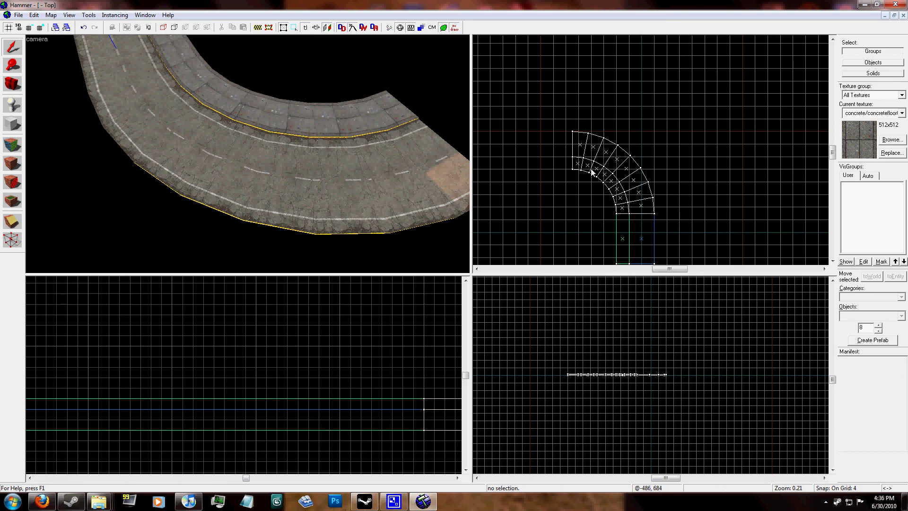
key("z")
key("s")
key("w")
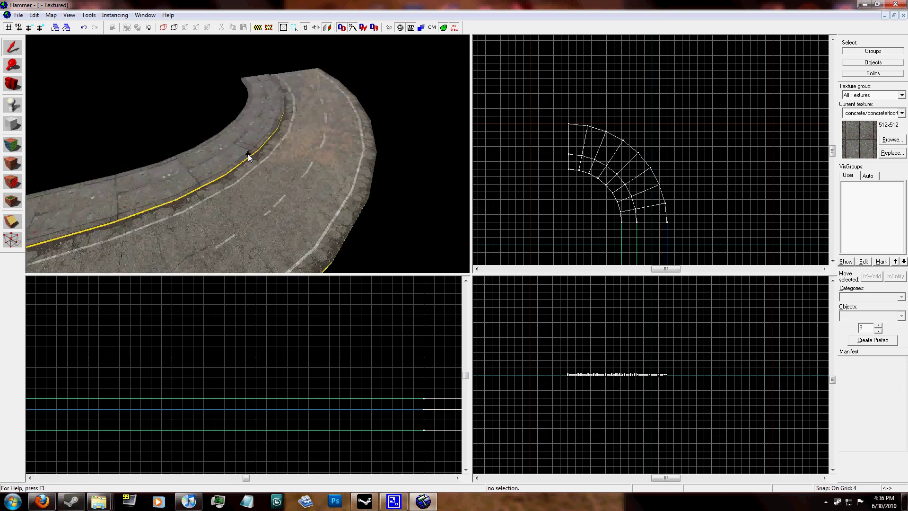
key("Left")
left_click(249, 156)
left_click(670, 141)
scroll(623, 177, "up", 6)
key("z")
key("s")
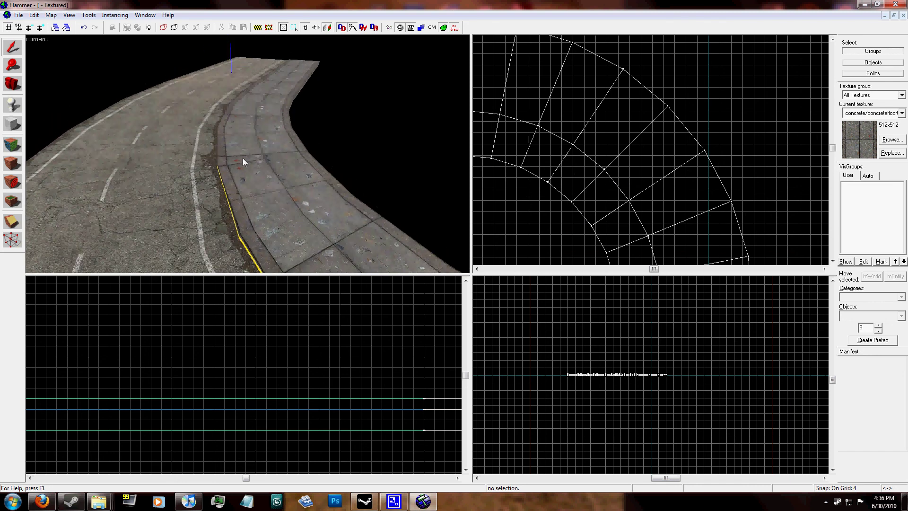